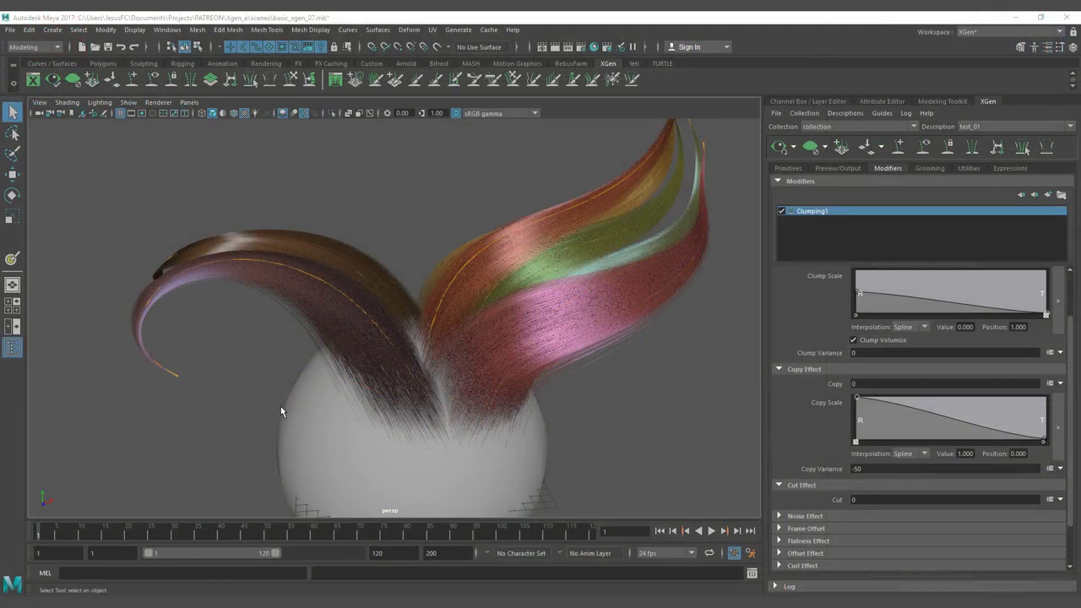
# - Expand the Noise Effect settings of the Clumping1 modifier and inspect the clumped hair from several angles
pyautogui.keyDown('alt'); pyautogui.moveTo(372, 399); pyautogui.dragTo(422, 394); pyautogui.keyUp('alt')
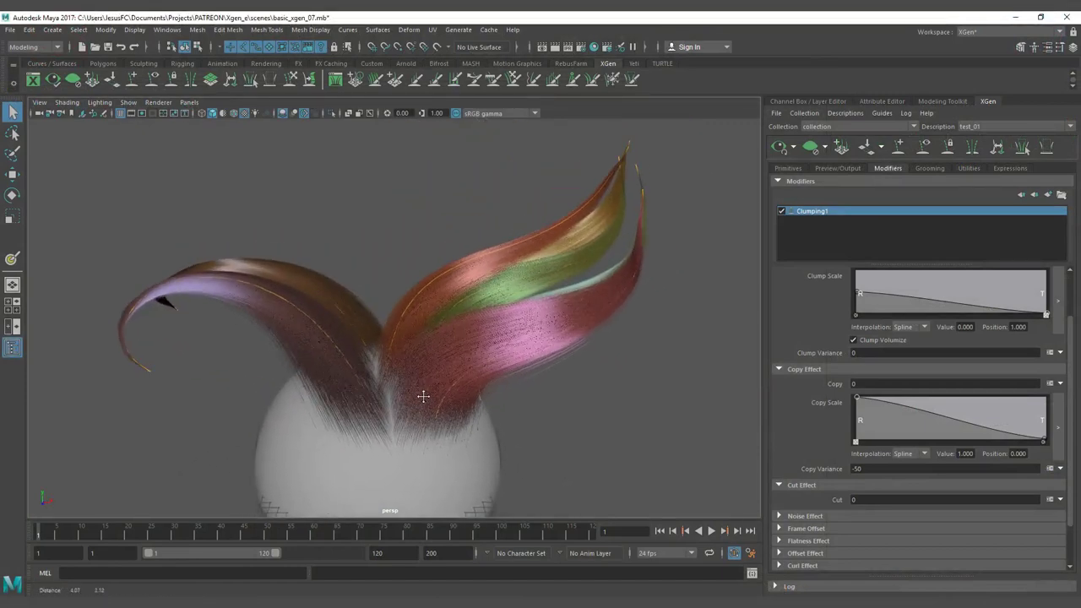
pyautogui.moveTo(524, 393)
pyautogui.keyDown('alt'); pyautogui.mouseDown()
pyautogui.moveTo(550, 393)
pyautogui.moveTo(521, 394)
pyautogui.mouseUp(); pyautogui.keyUp('alt')
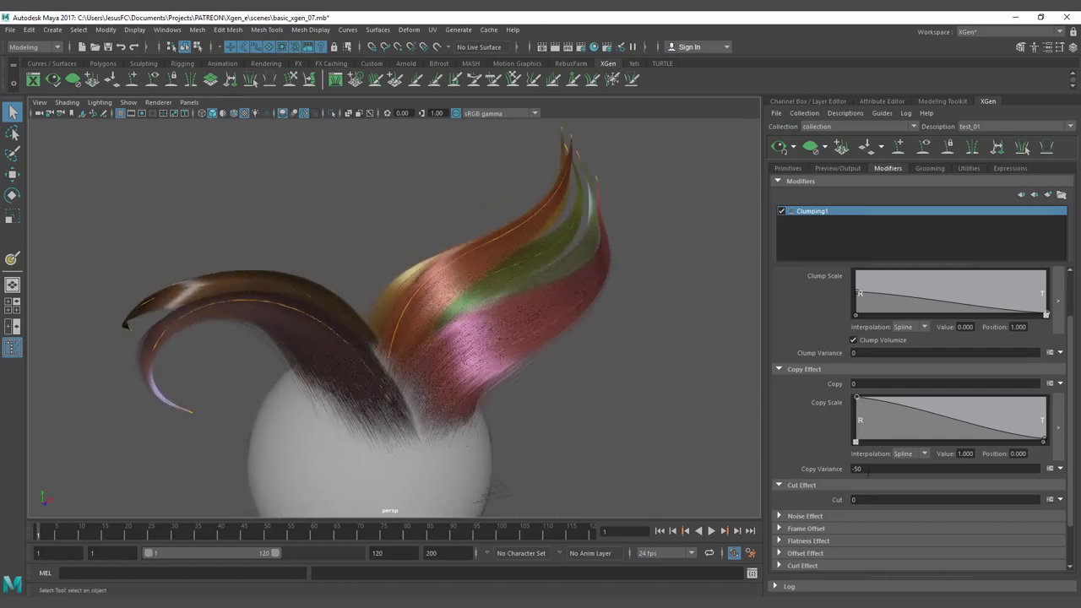
pyautogui.click(794, 520)
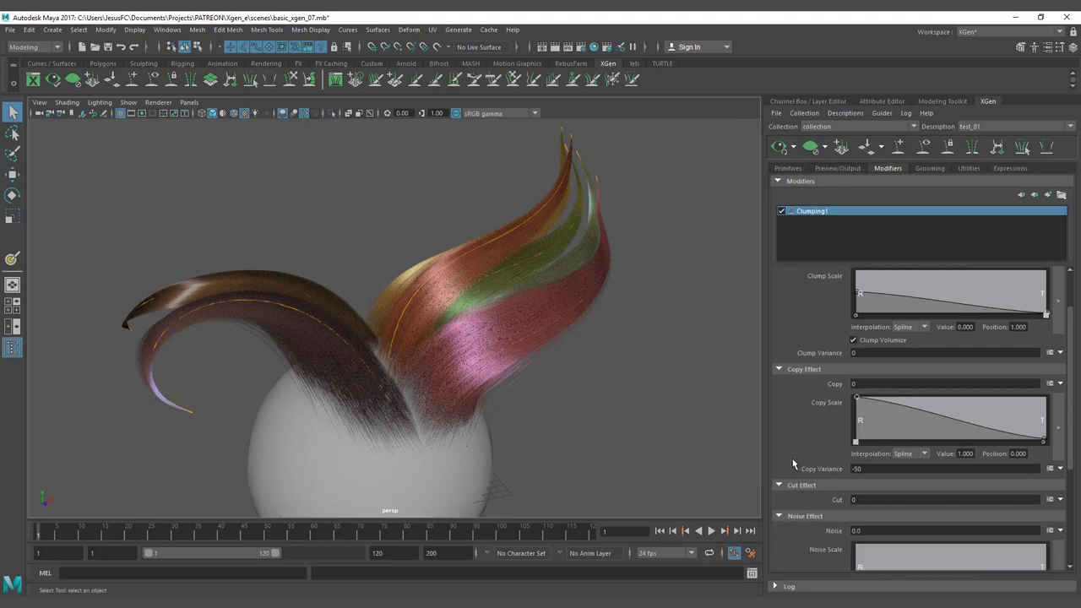
pyautogui.scroll(-4, 683, 459)
pyautogui.keyDown('alt'); pyautogui.moveTo(518, 400); pyautogui.dragTo(591, 400, button='right'); pyautogui.keyUp('alt')
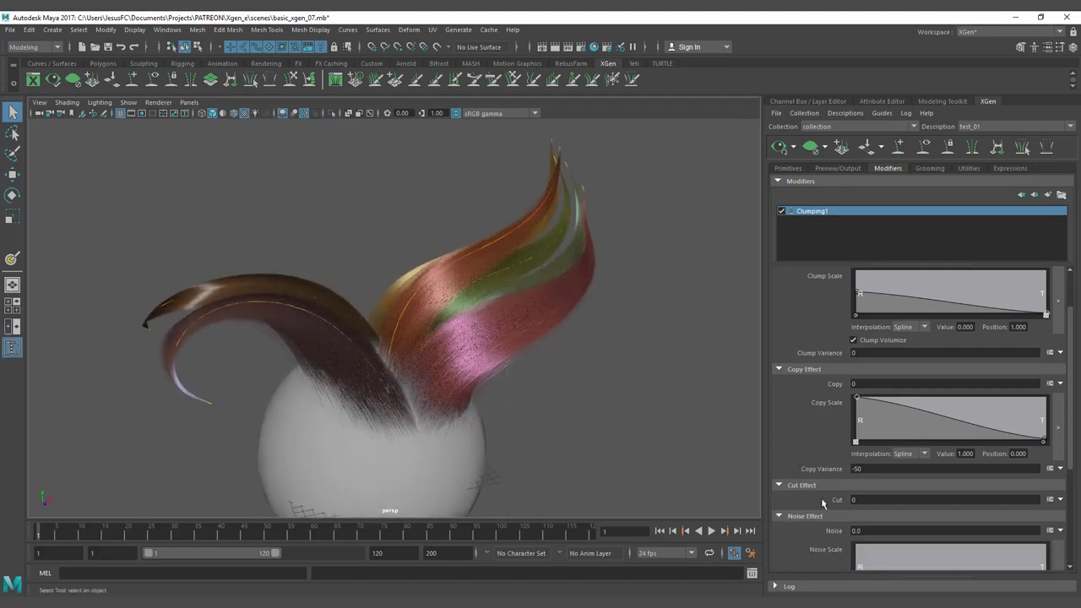
pyautogui.scroll(-2, 821, 498)
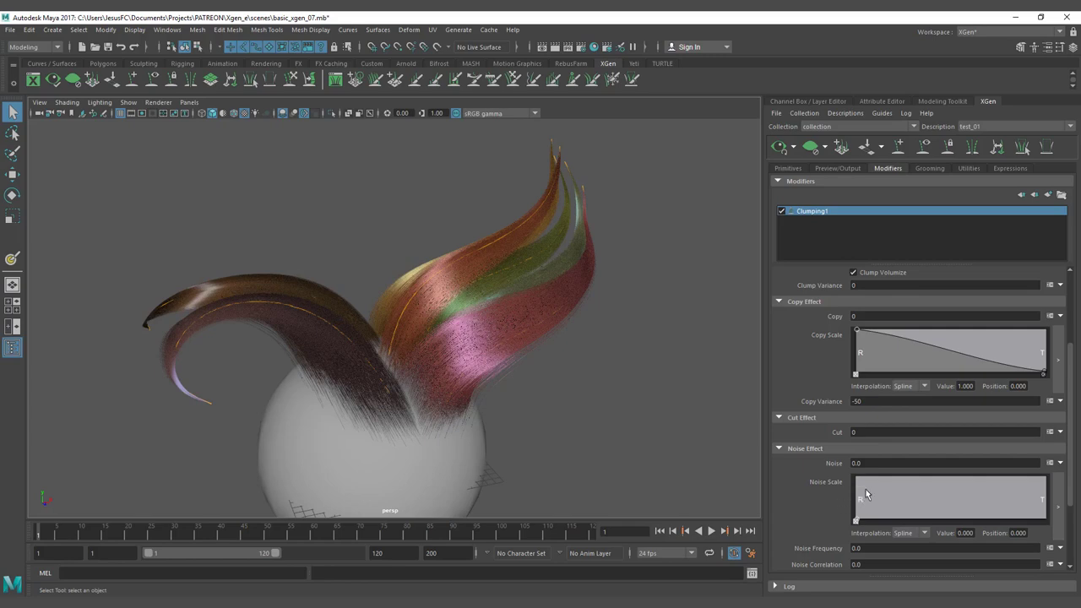
pyautogui.keyDown('alt'); pyautogui.moveTo(376, 357); pyautogui.dragTo(407, 369); pyautogui.keyUp('alt')
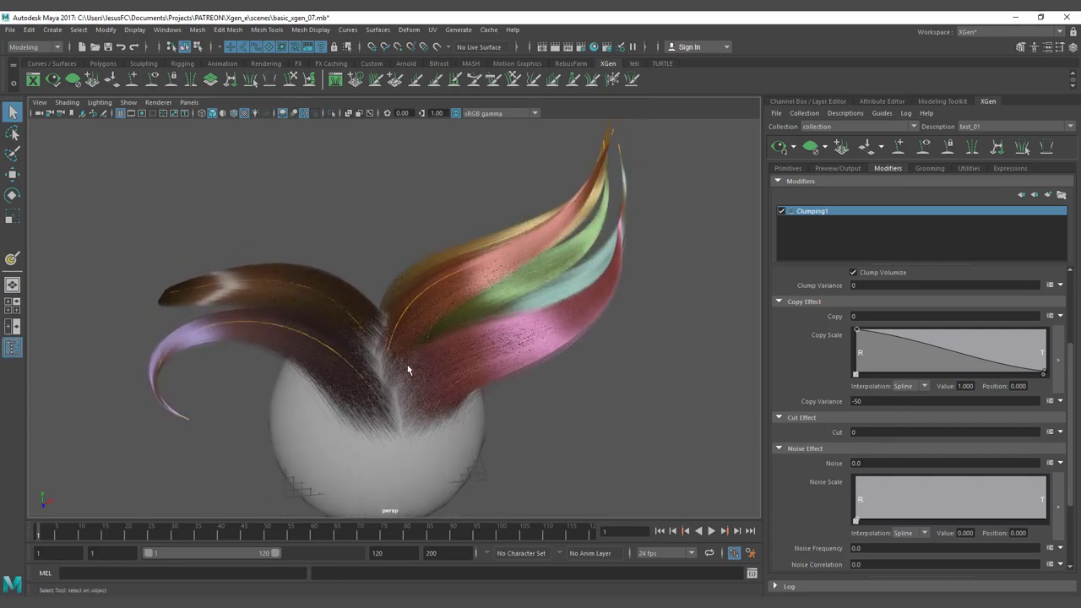
pyautogui.keyDown('alt'); pyautogui.moveTo(577, 409); pyautogui.dragTo(615, 362); pyautogui.keyUp('alt')
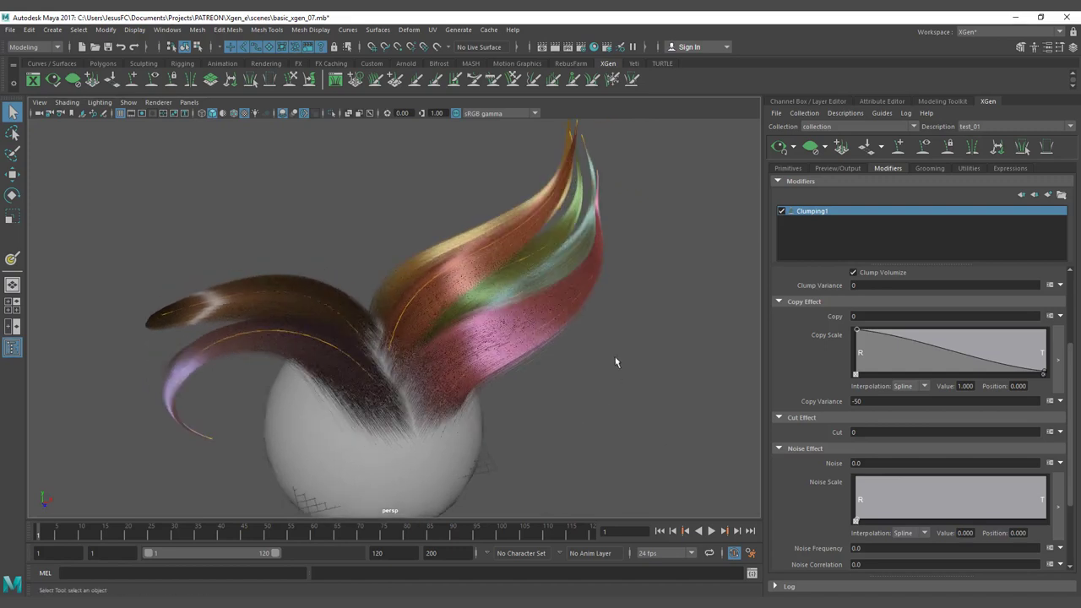
# - Set the Clumping1 Noise to 1 and raise the Noise Scale ramp to 1.000 at the hair tips
pyautogui.click(886, 463)
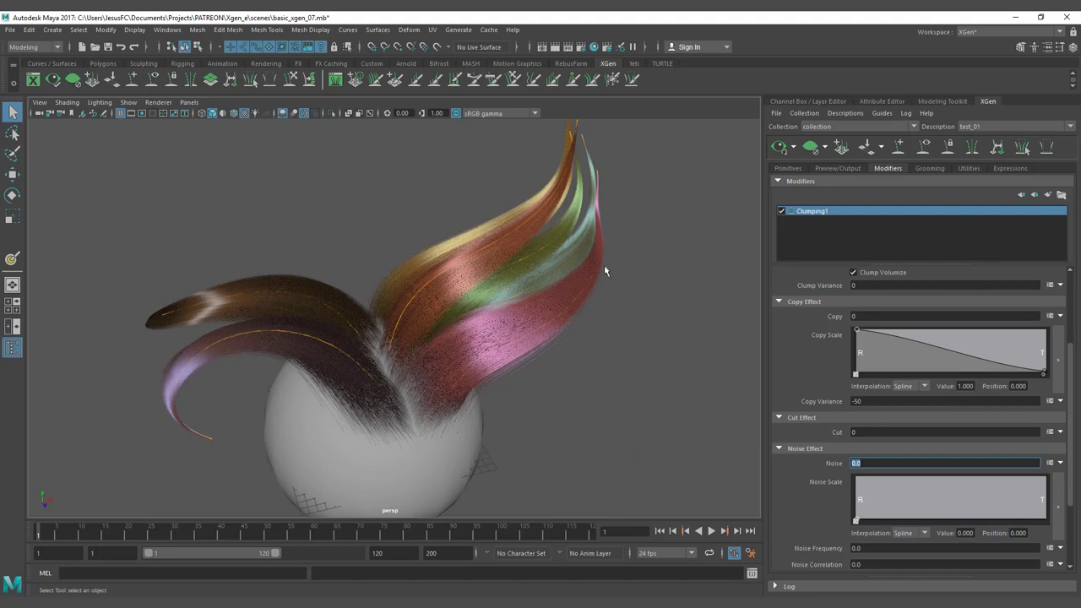
pyautogui.press('Tab')
pyautogui.scroll(-1, 811, 524)
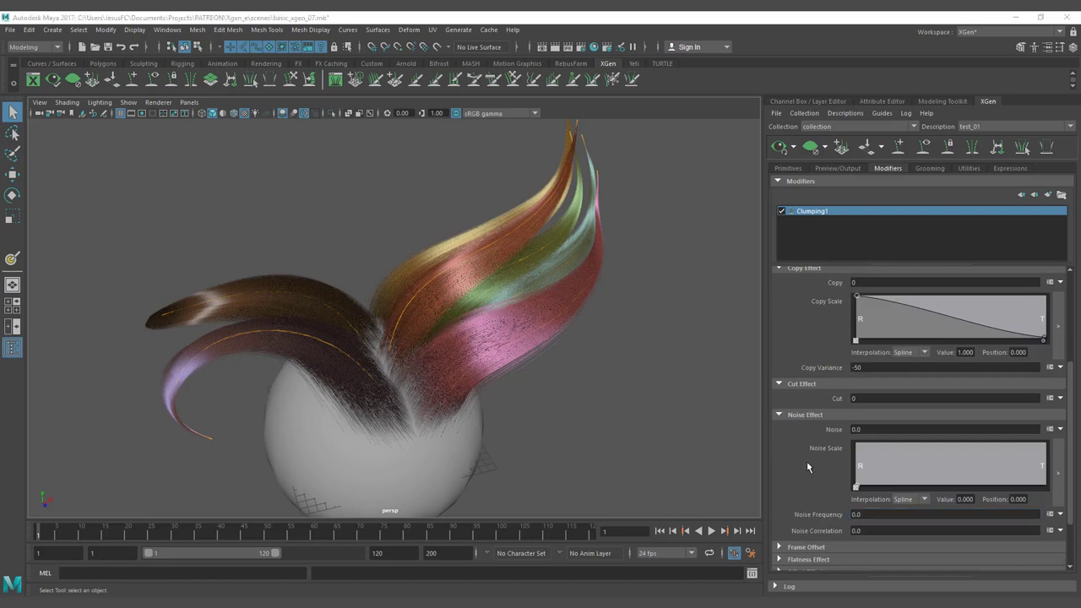
pyautogui.click(882, 429)
pyautogui.write('1')
pyautogui.press('Return')
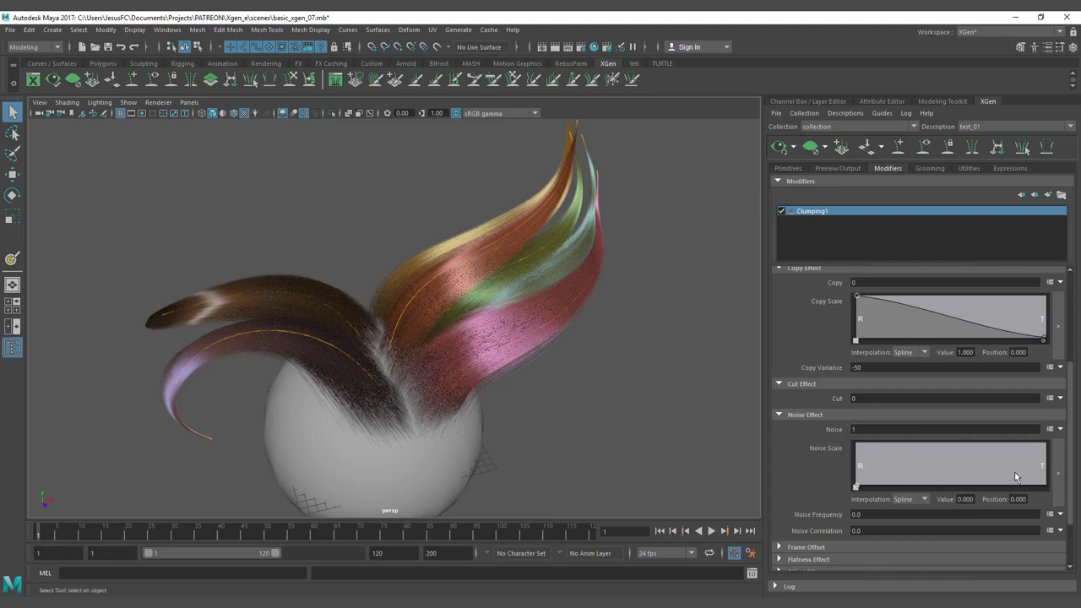
pyautogui.moveTo(1046, 456); pyautogui.dragTo(1046, 438)
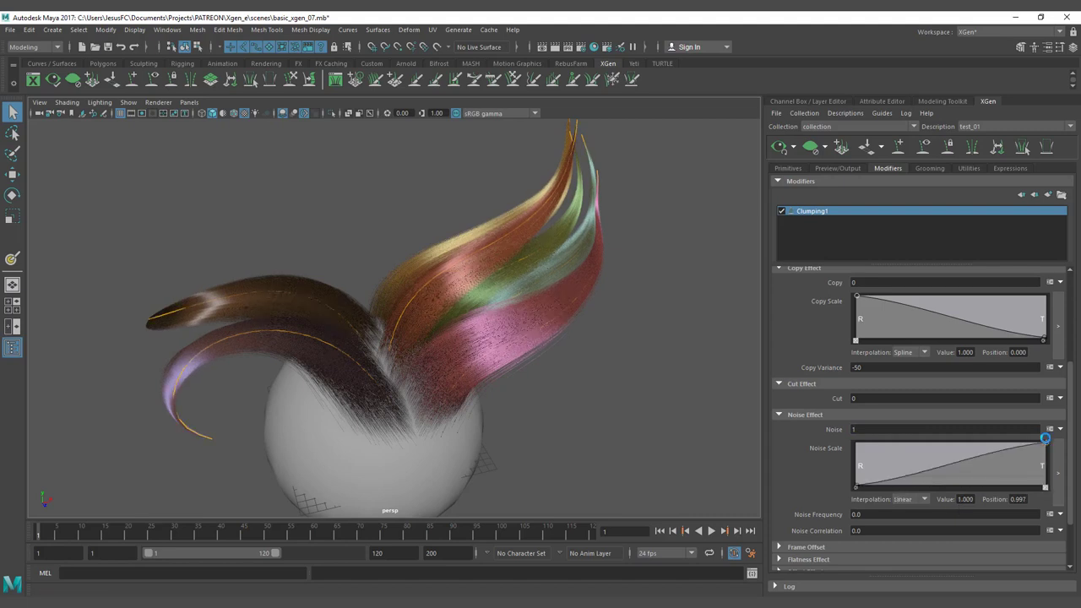
pyautogui.keyDown('alt'); pyautogui.moveTo(533, 271); pyautogui.dragTo(537, 292); pyautogui.keyUp('alt')
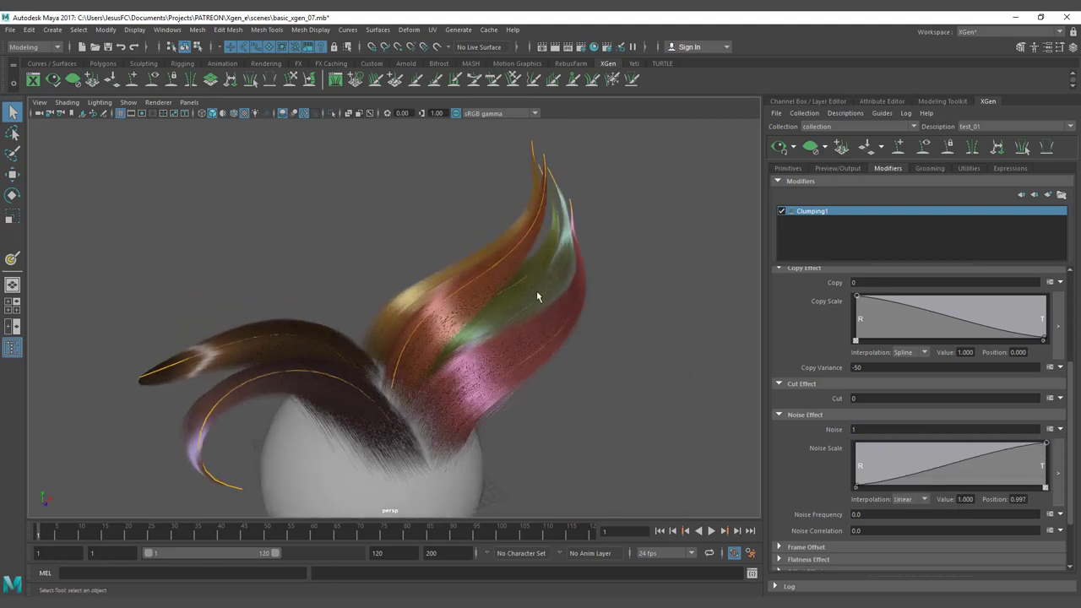
# - Set the Noise value of the Clumping1 modifier to 10
pyautogui.doubleClick(891, 513)
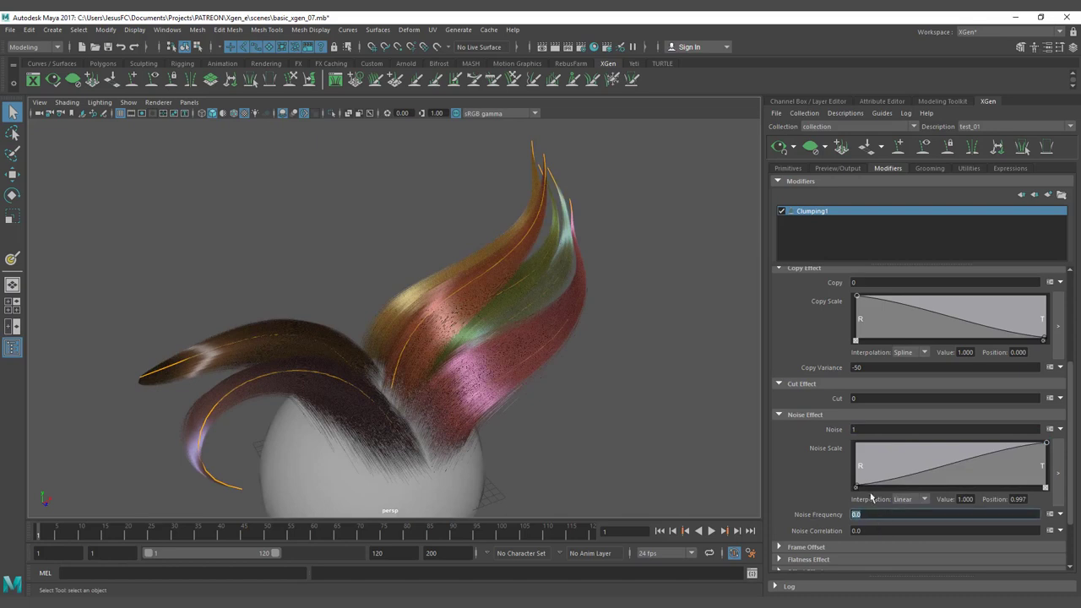
pyautogui.moveTo(868, 429); pyautogui.dragTo(823, 429)
pyautogui.write('0')
pyautogui.press('Return')
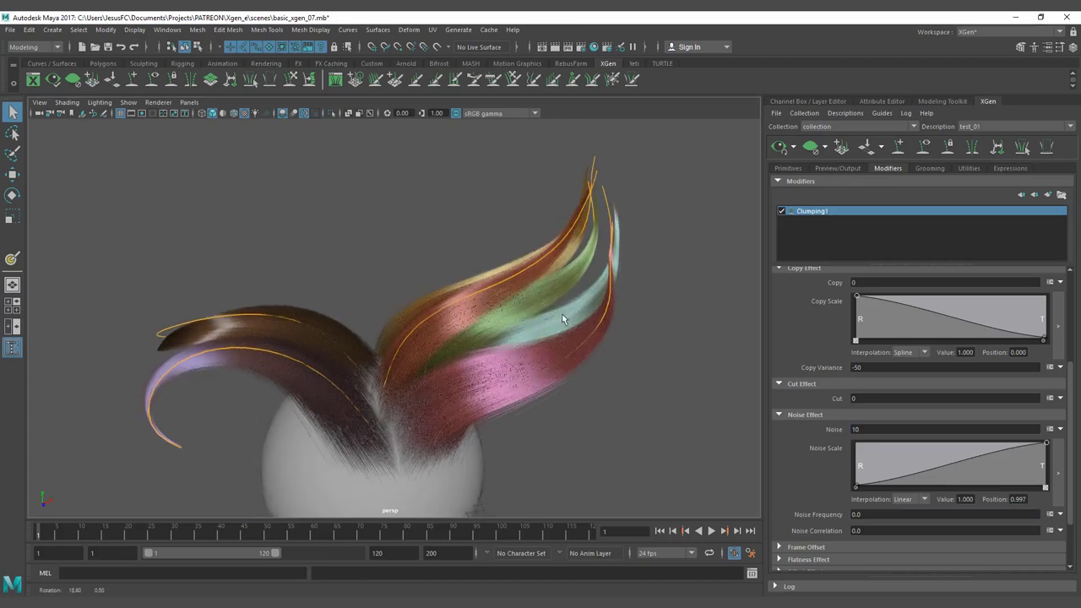
# - Increase the Clumping1 Noise to 40 and inspect how the clumps deviate from the guides
pyautogui.click(855, 429)
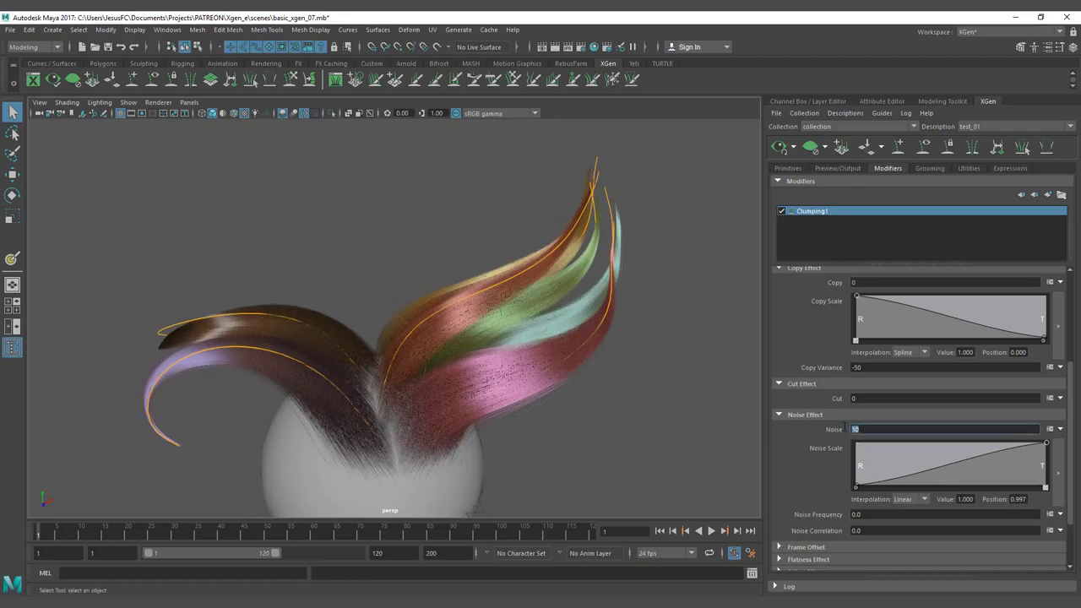
pyautogui.write('40')
pyautogui.press('Return')
pyautogui.keyDown('alt'); pyautogui.moveTo(594, 291); pyautogui.dragTo(562, 321); pyautogui.keyUp('alt')
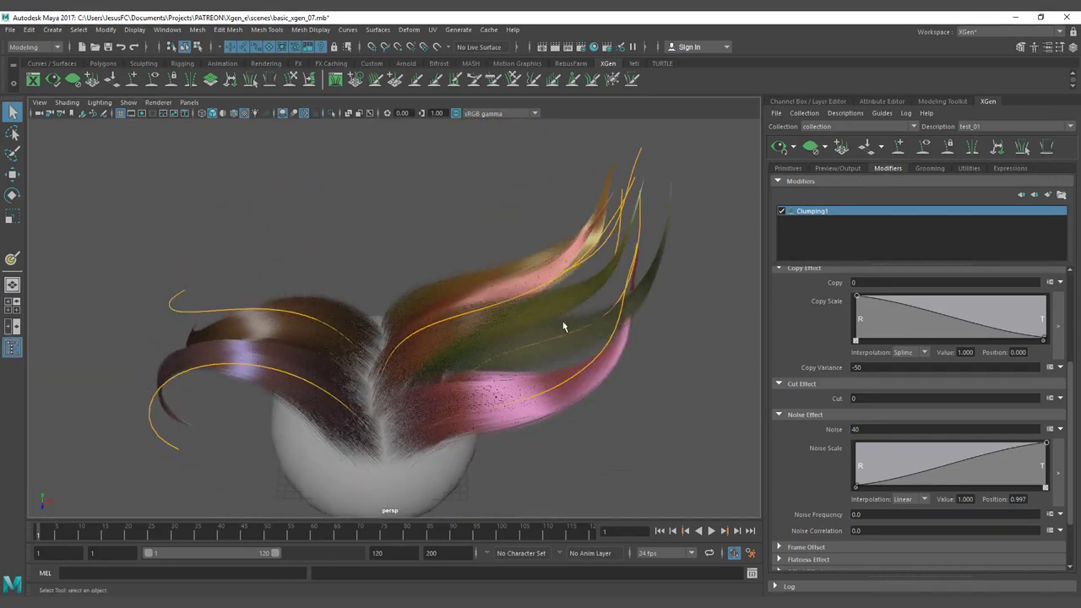
# - Reduce the Clumping1 Noise to 10
pyautogui.click(856, 431)
pyautogui.write('10')
pyautogui.press('Return')
# - Examine the Modifier CV Count in the primitive attributes alongside the Clumping1 noise settings, and look over the modifiers that can be added
pyautogui.click(786, 168)
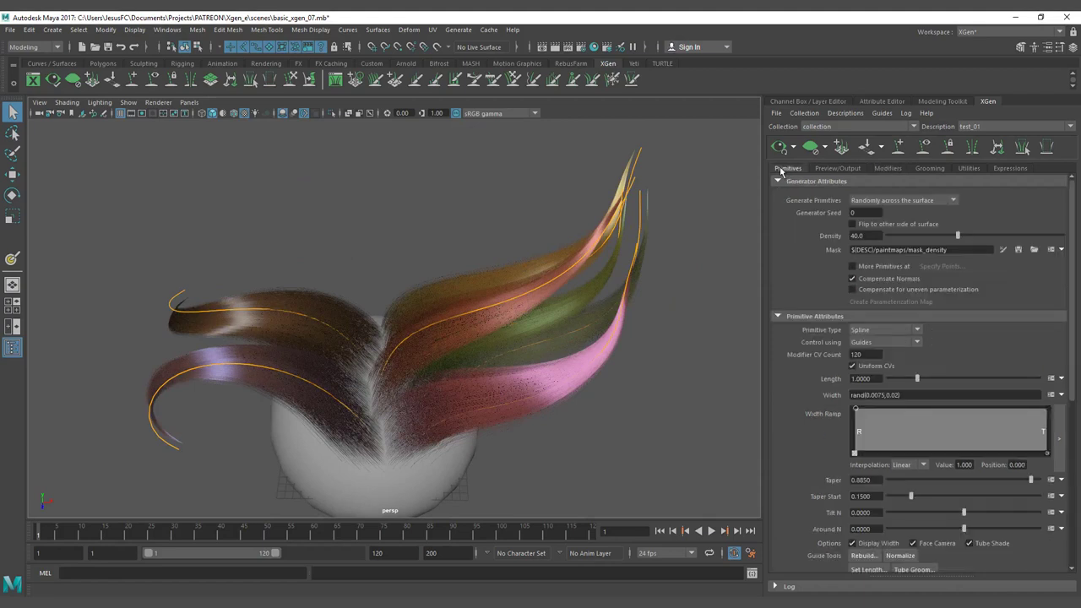
pyautogui.doubleClick(866, 354)
pyautogui.keyDown('alt'); pyautogui.moveTo(743, 350); pyautogui.dragTo(410, 372); pyautogui.keyUp('alt')
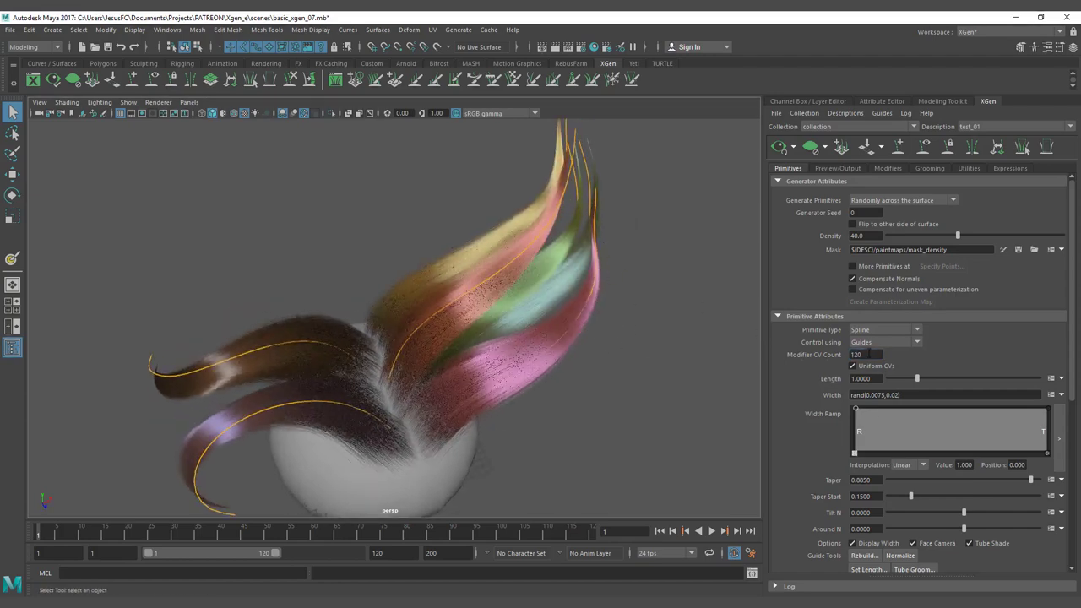
pyautogui.click(888, 168)
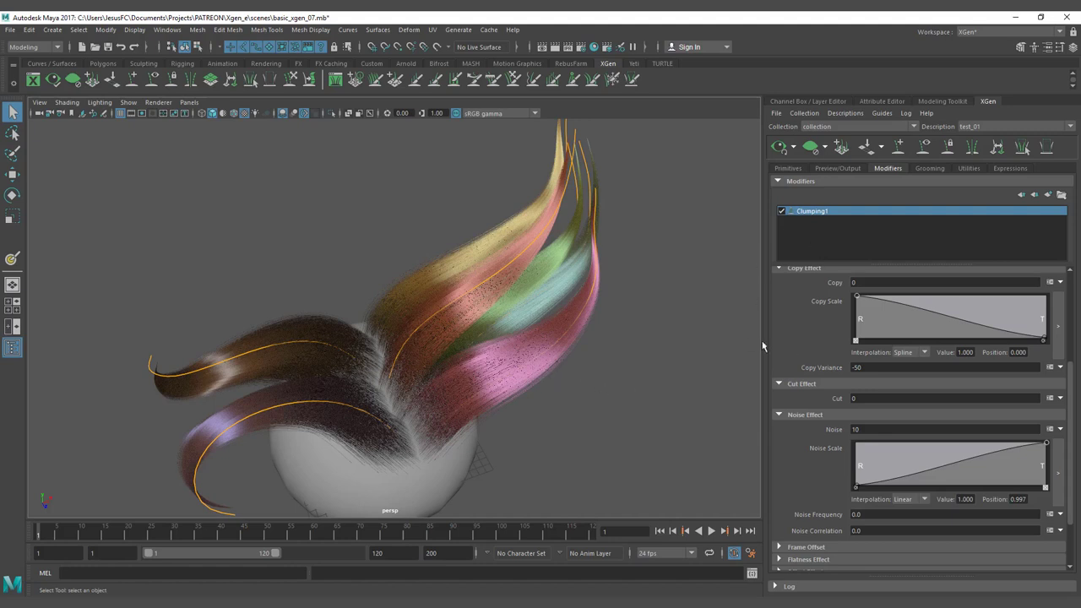
pyautogui.click(789, 168)
pyautogui.doubleClick(861, 355)
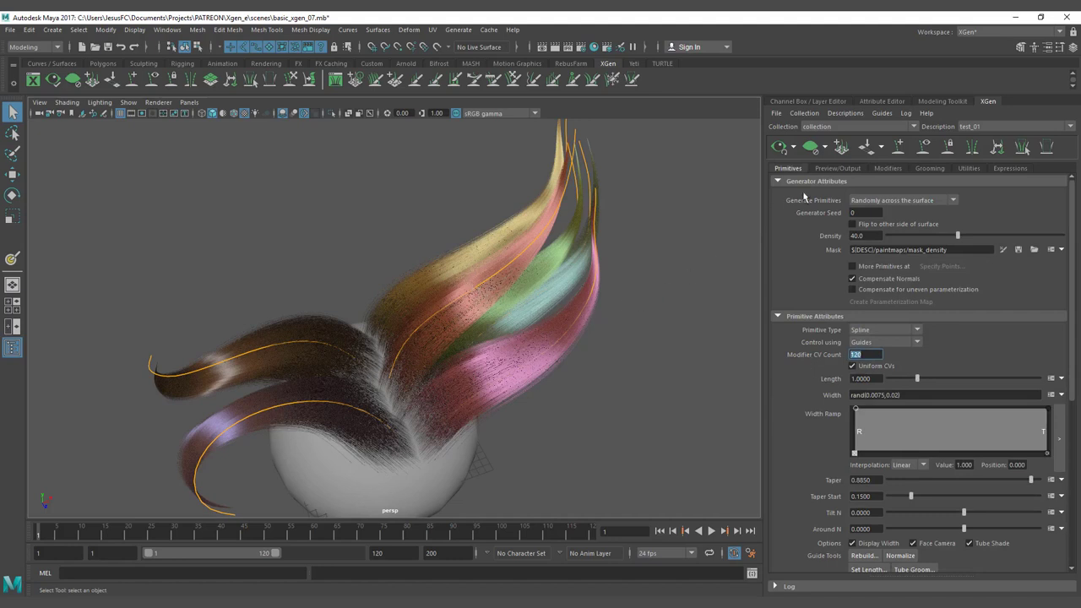
pyautogui.click(887, 168)
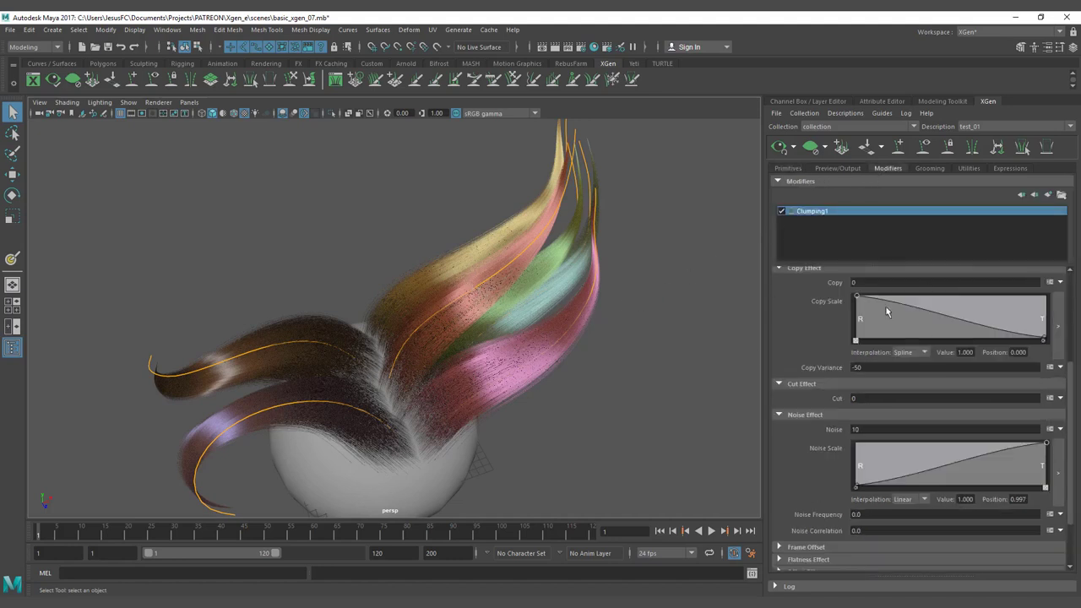
pyautogui.keyDown('alt'); pyautogui.moveTo(640, 269); pyautogui.dragTo(365, 351); pyautogui.keyUp('alt')
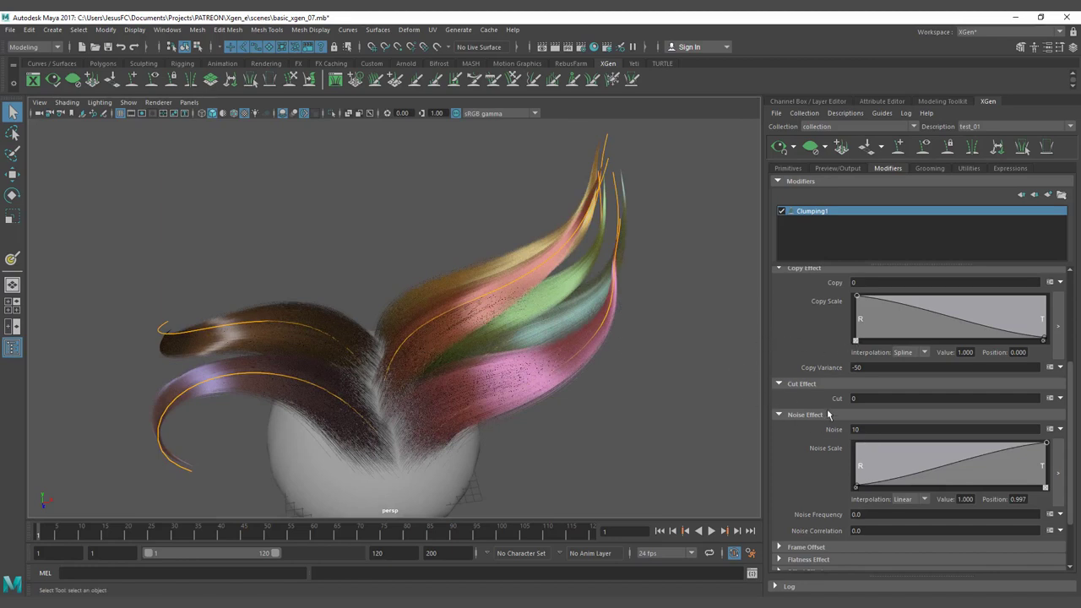
pyautogui.click(790, 169)
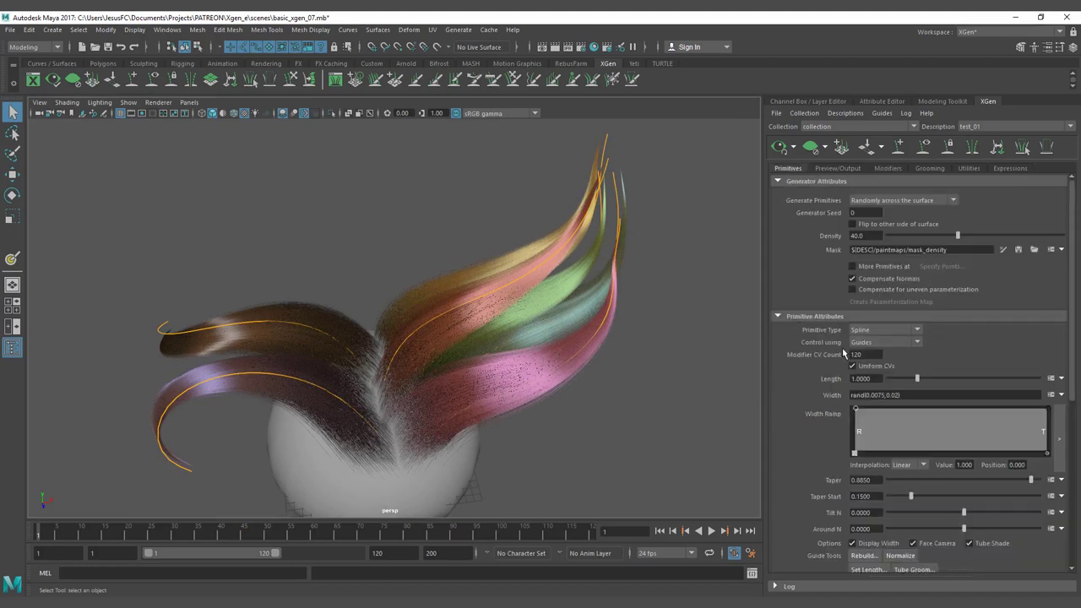
pyautogui.click(887, 169)
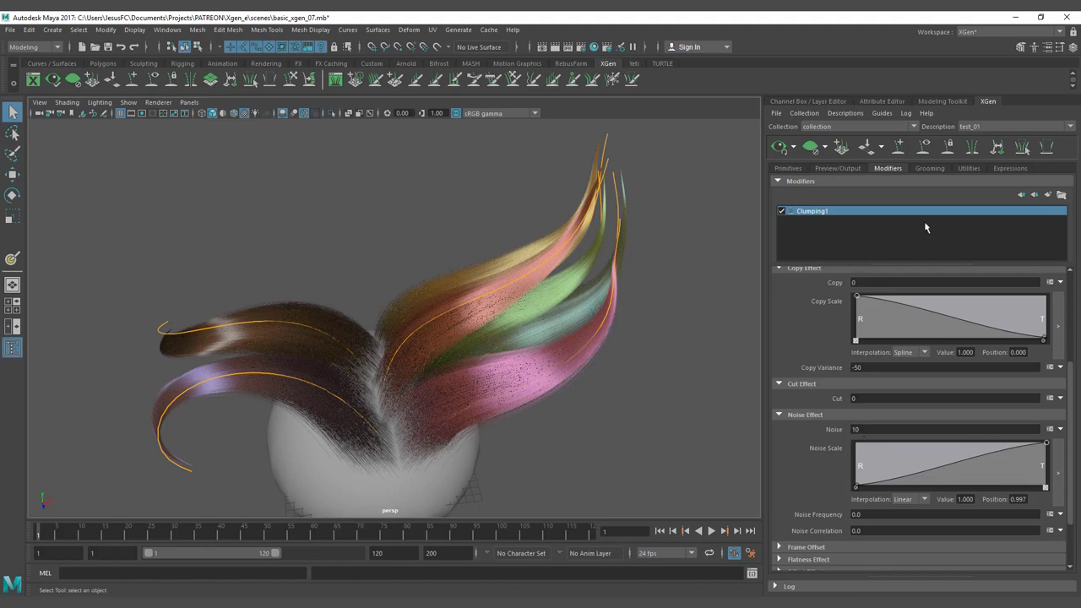
pyautogui.click(1061, 195)
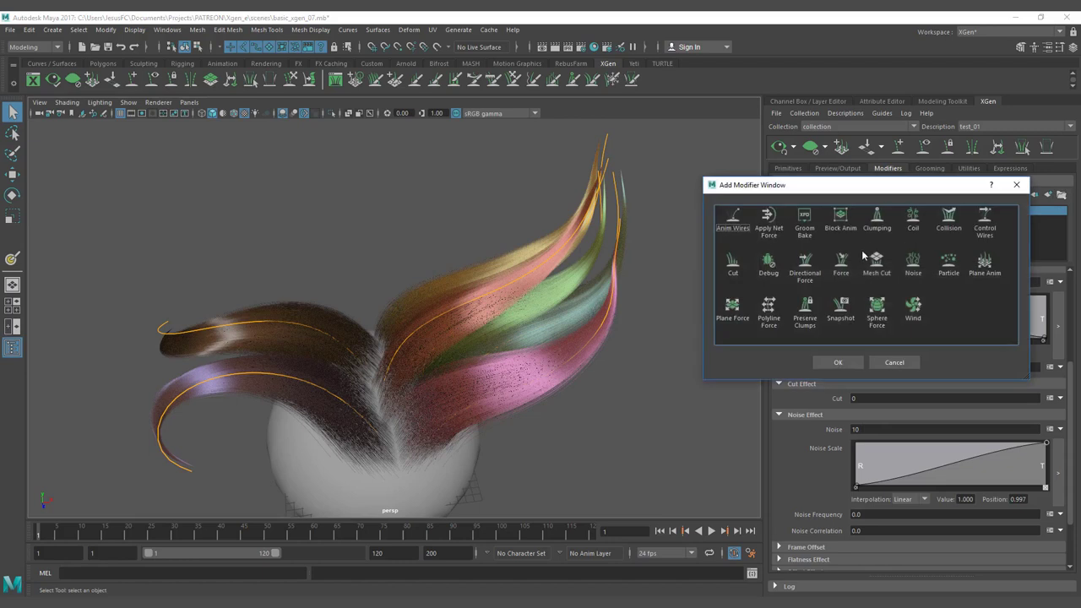
pyautogui.click(895, 363)
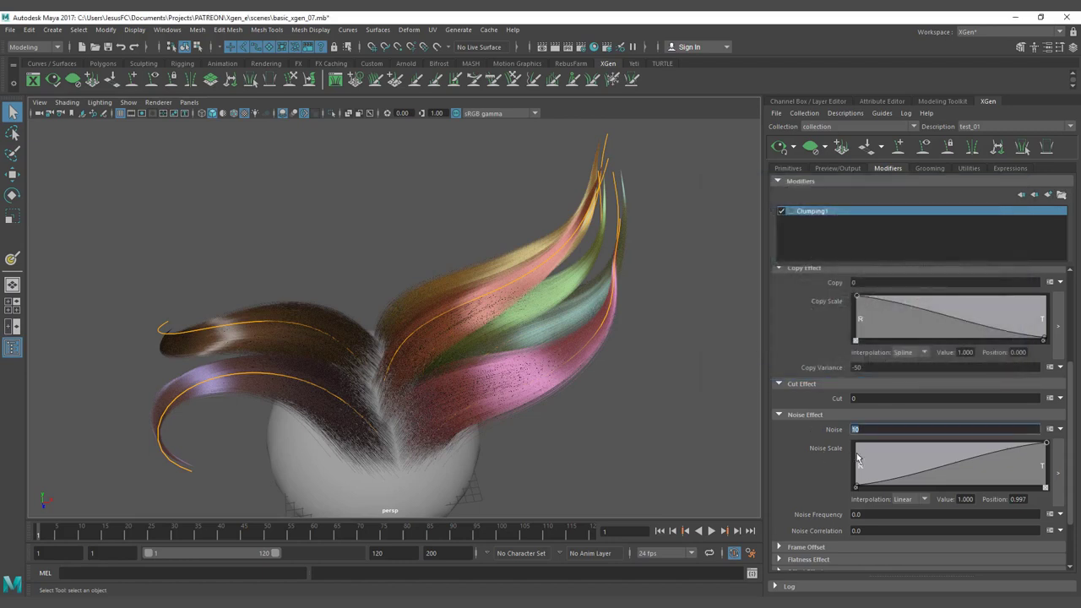
# - Set the Clumping1 Noise Frequency to 1 and inspect the waves along the hair
pyautogui.click(871, 515)
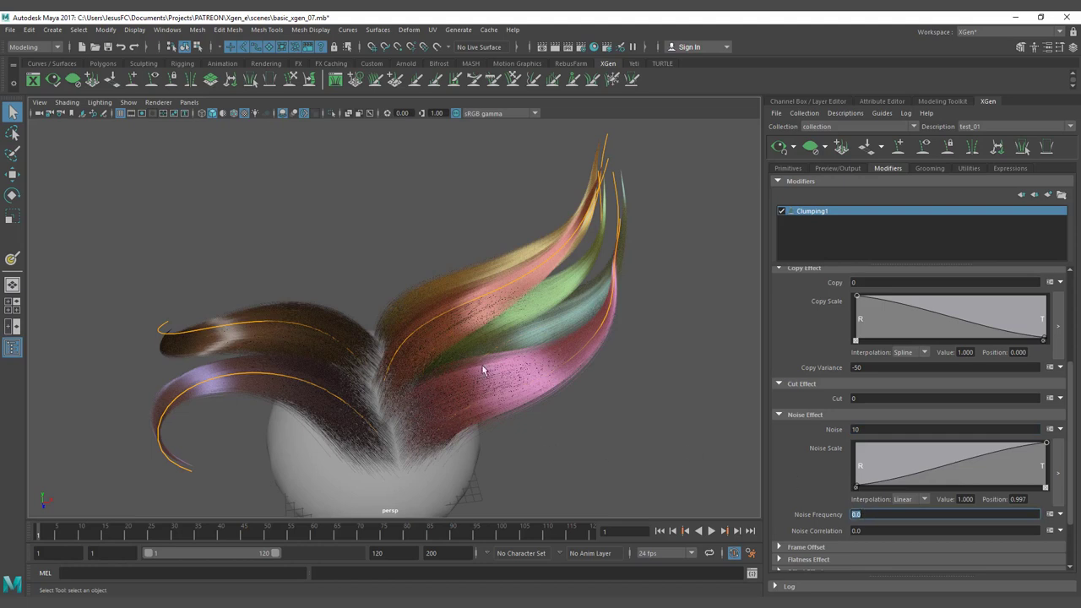
pyautogui.keyDown('alt'); pyautogui.moveTo(585, 314); pyautogui.dragTo(600, 306); pyautogui.keyUp('alt')
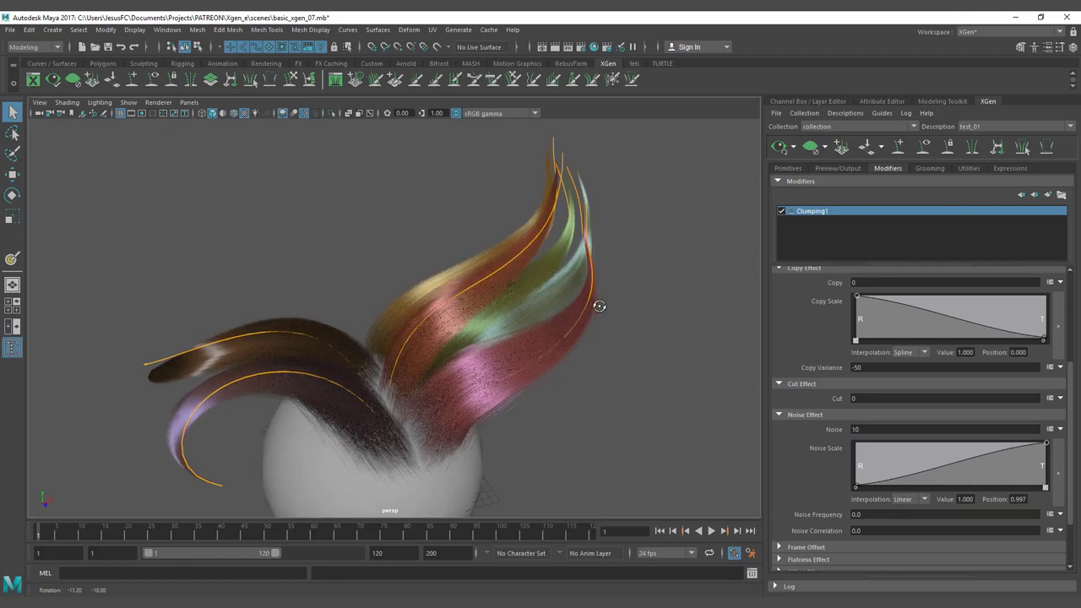
pyautogui.click(863, 515)
pyautogui.write('1')
pyautogui.press('Return')
pyautogui.keyDown('alt'); pyautogui.moveTo(494, 323); pyautogui.dragTo(429, 338); pyautogui.keyUp('alt')
pyautogui.keyDown('alt'); pyautogui.moveTo(512, 347); pyautogui.dragTo(531, 347); pyautogui.keyUp('alt')
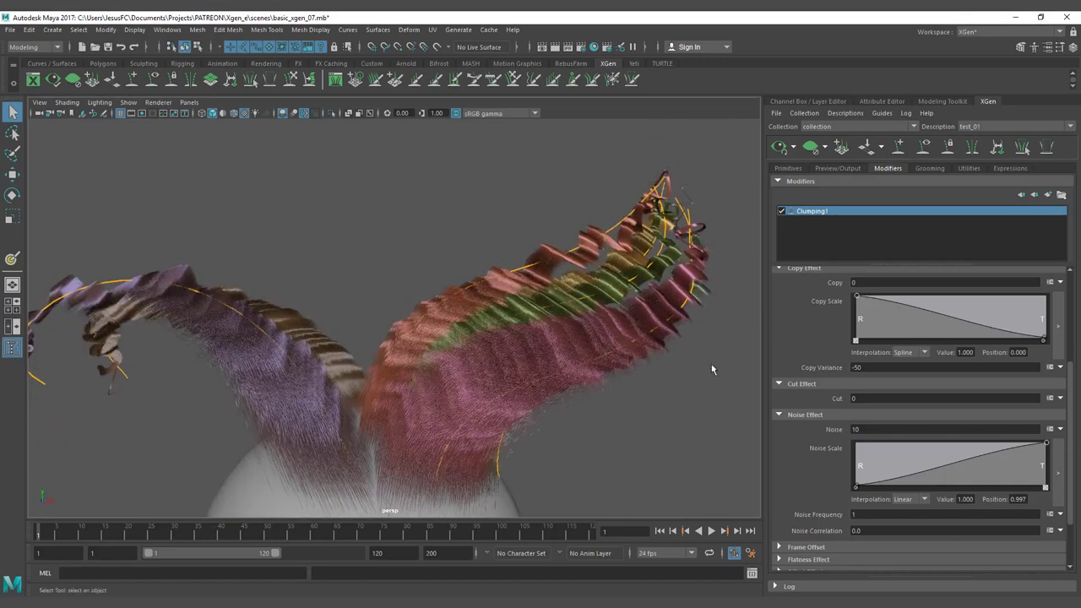
# - Lower the Clumping1 Noise to 1 and inspect the softened waves on both hair locks
pyautogui.doubleClick(875, 431)
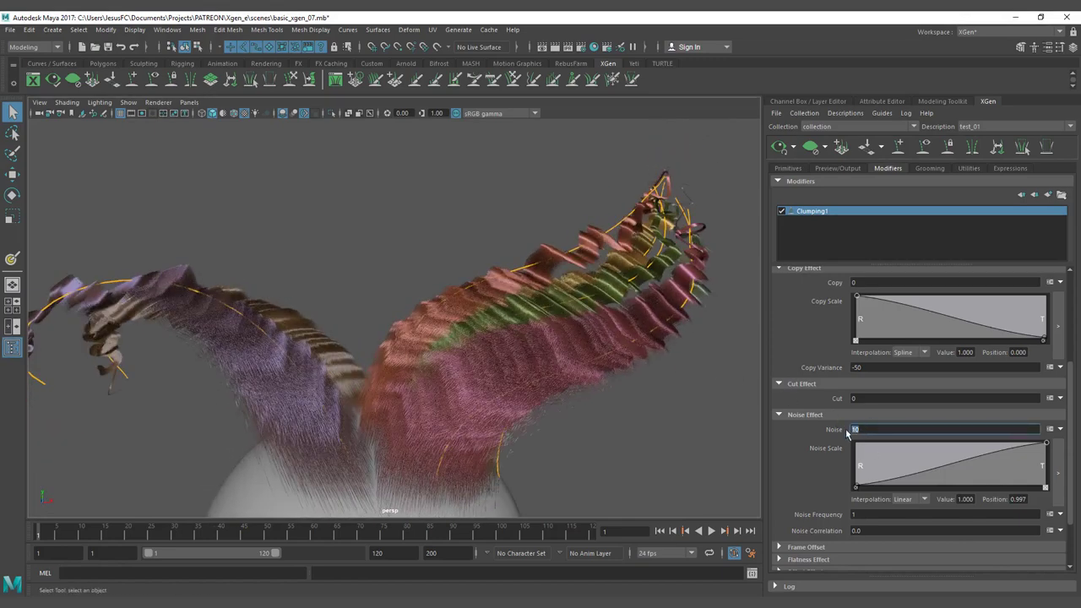
pyautogui.write('1')
pyautogui.press('Return')
pyautogui.keyDown('alt'); pyautogui.moveTo(661, 370); pyautogui.dragTo(591, 365); pyautogui.keyUp('alt')
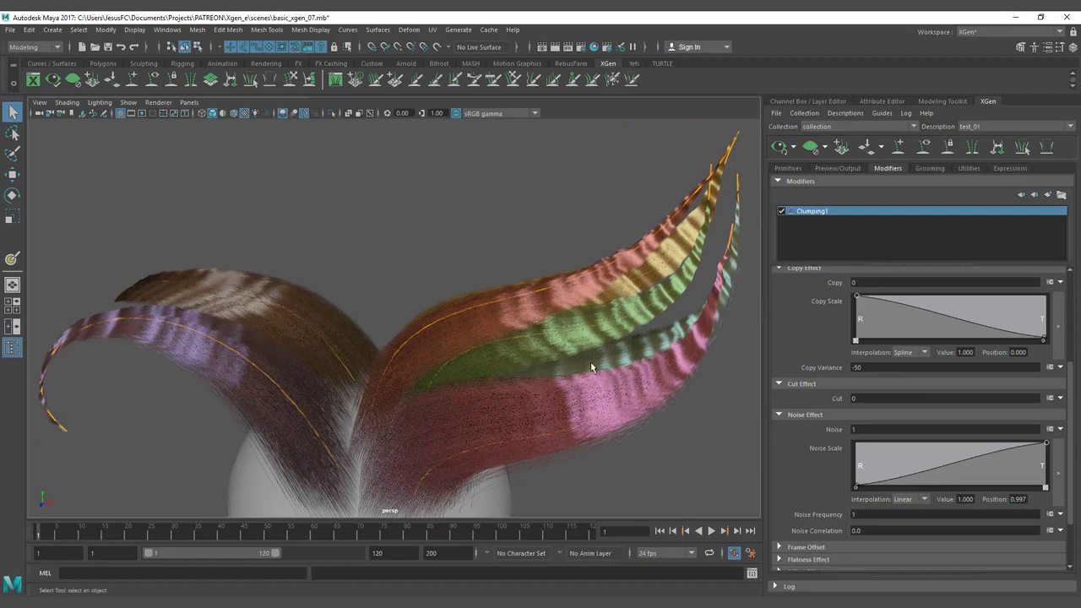
pyautogui.keyDown('alt'); pyautogui.moveTo(555, 398); pyautogui.dragTo(587, 396); pyautogui.keyUp('alt')
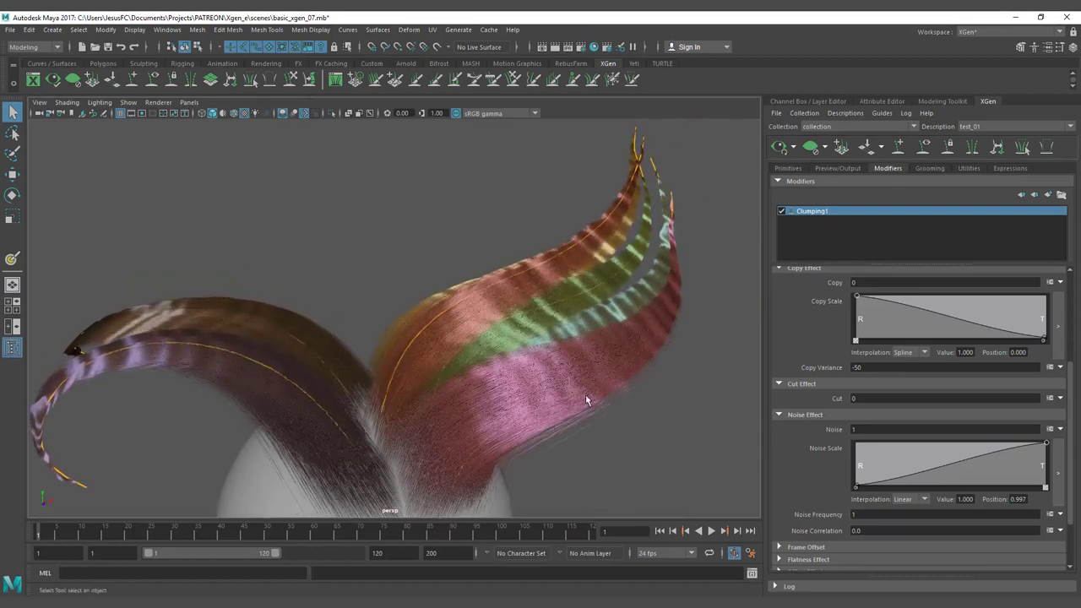
pyautogui.keyDown('alt'); pyautogui.moveTo(550, 380); pyautogui.dragTo(500, 358); pyautogui.keyUp('alt')
pyautogui.keyDown('alt'); pyautogui.moveTo(429, 359); pyautogui.dragTo(442, 366); pyautogui.keyUp('alt')
pyautogui.keyDown('alt'); pyautogui.moveTo(475, 358); pyautogui.dragTo(440, 360, button='right'); pyautogui.keyUp('alt')
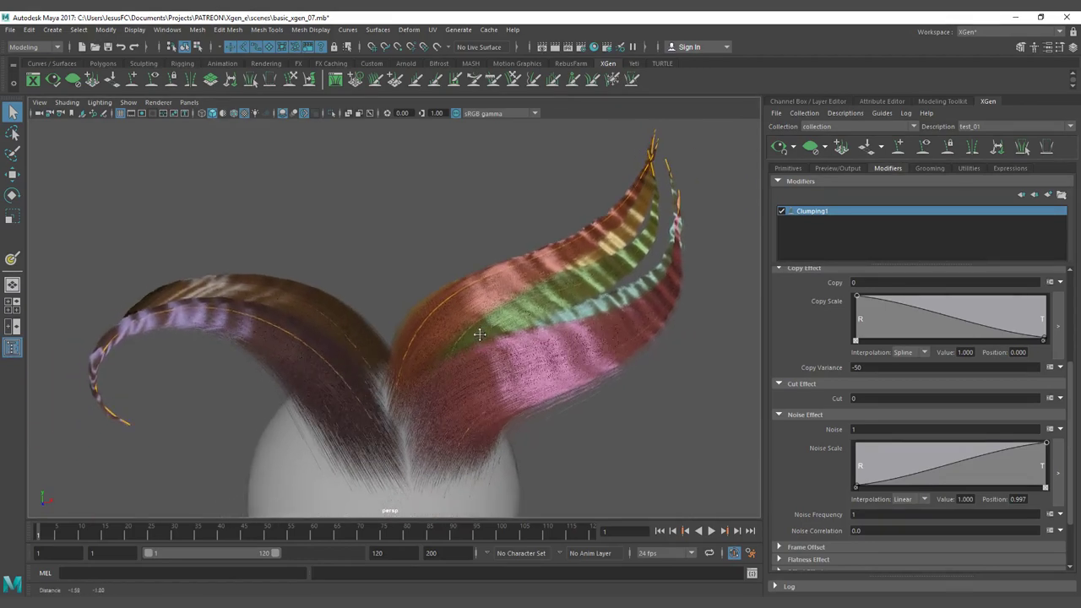
# - Set the Modifier CV Count in the primitive attributes to 5
pyautogui.click(788, 168)
pyautogui.click(853, 356)
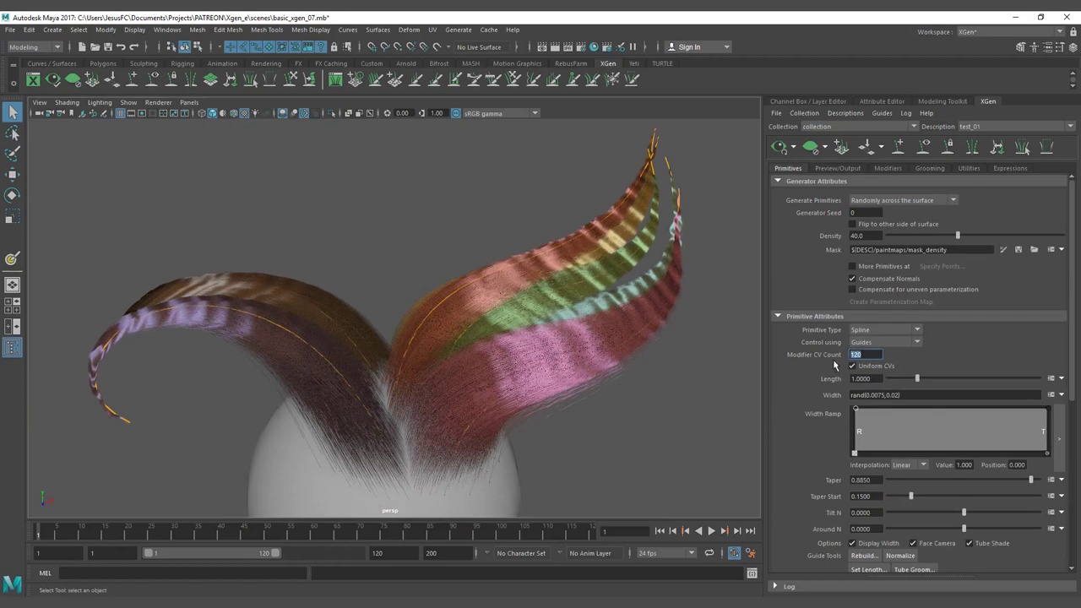
pyautogui.write('5')
pyautogui.press('Return')
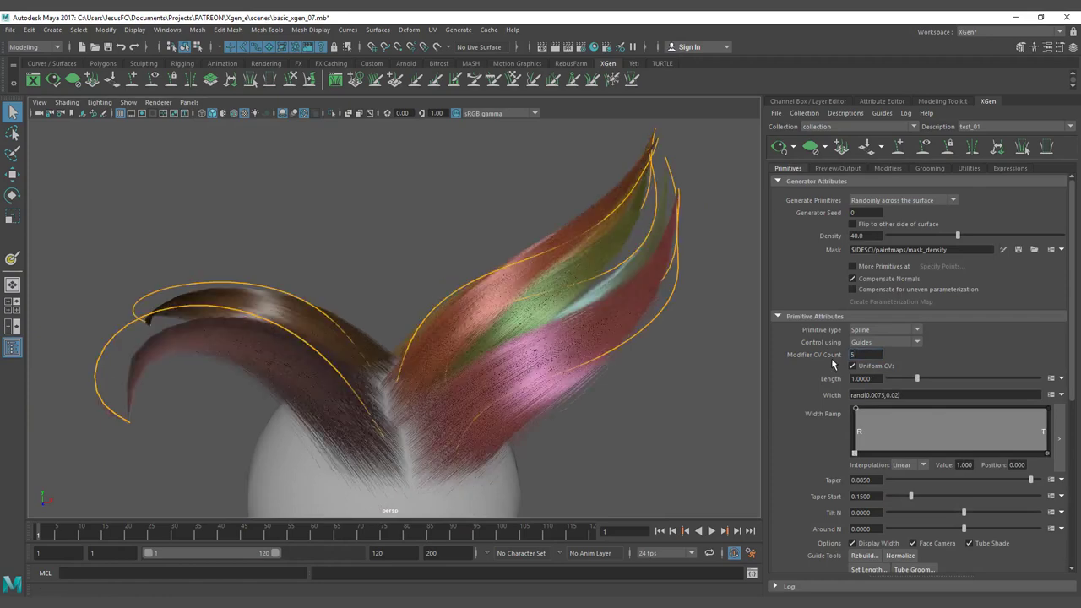
# - Set the Modifier CV Count to 20 and inspect how closely the hair follows the guides
pyautogui.keyDown('alt'); pyautogui.moveTo(432, 250); pyautogui.dragTo(415, 270); pyautogui.keyUp('alt')
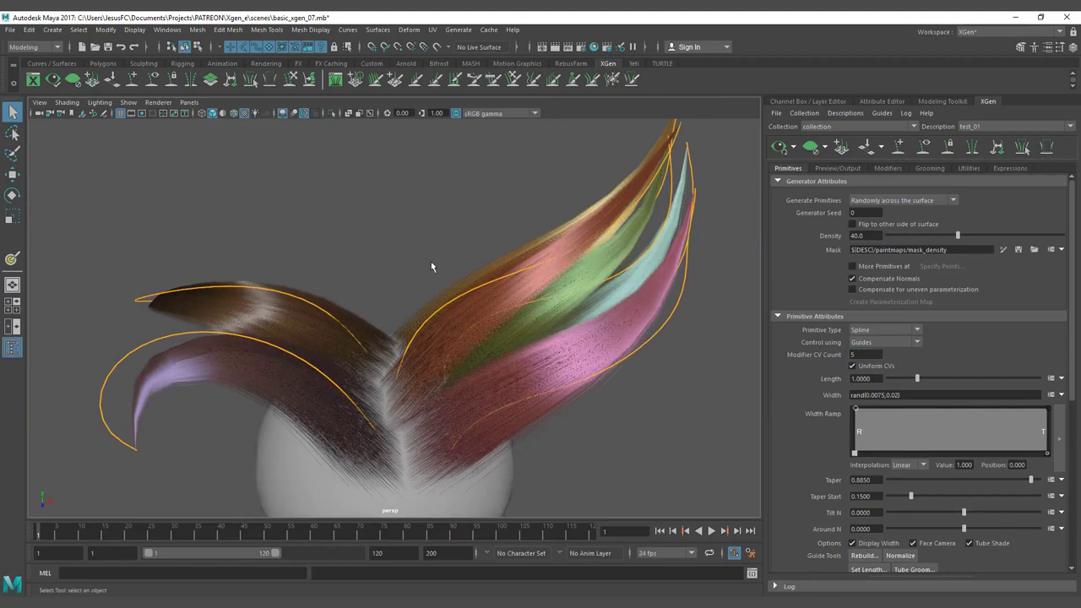
pyautogui.keyDown('alt'); pyautogui.moveTo(596, 293); pyautogui.dragTo(613, 303); pyautogui.keyUp('alt')
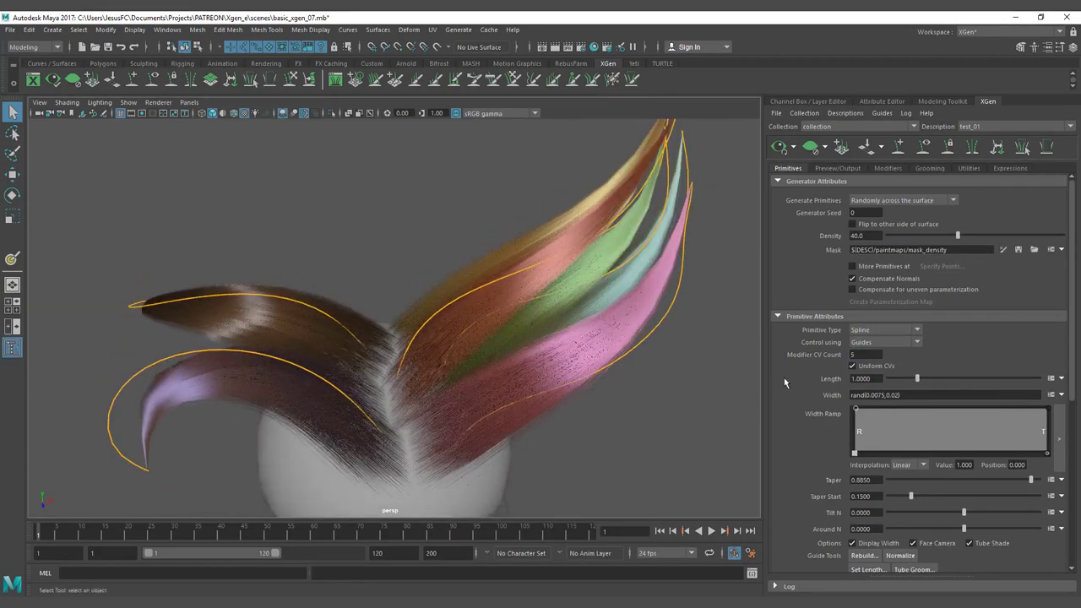
pyautogui.click(855, 355)
pyautogui.write('20')
pyautogui.press('Return')
pyautogui.keyDown('alt'); pyautogui.moveTo(583, 312); pyautogui.dragTo(684, 330); pyautogui.keyUp('alt')
pyautogui.keyDown('alt'); pyautogui.moveTo(570, 290); pyautogui.dragTo(597, 331); pyautogui.keyUp('alt')
pyautogui.keyDown('alt'); pyautogui.moveTo(636, 298); pyautogui.dragTo(567, 311); pyautogui.keyUp('alt')
# - Set the Modifier CV Count to 120 and inspect the noise detail along the hair locks
pyautogui.moveTo(862, 354); pyautogui.dragTo(819, 355)
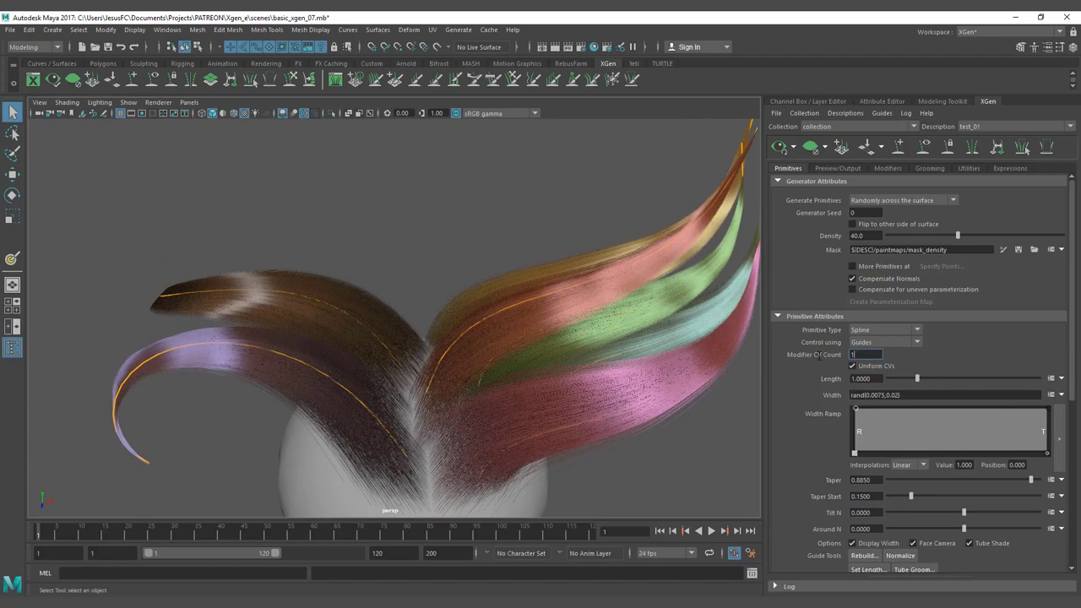
pyautogui.write('120')
pyautogui.press('Return')
pyautogui.keyDown('alt'); pyautogui.moveTo(633, 289); pyautogui.dragTo(574, 343); pyautogui.keyUp('alt')
pyautogui.keyDown('alt'); pyautogui.moveTo(428, 341); pyautogui.dragTo(522, 339); pyautogui.keyUp('alt')
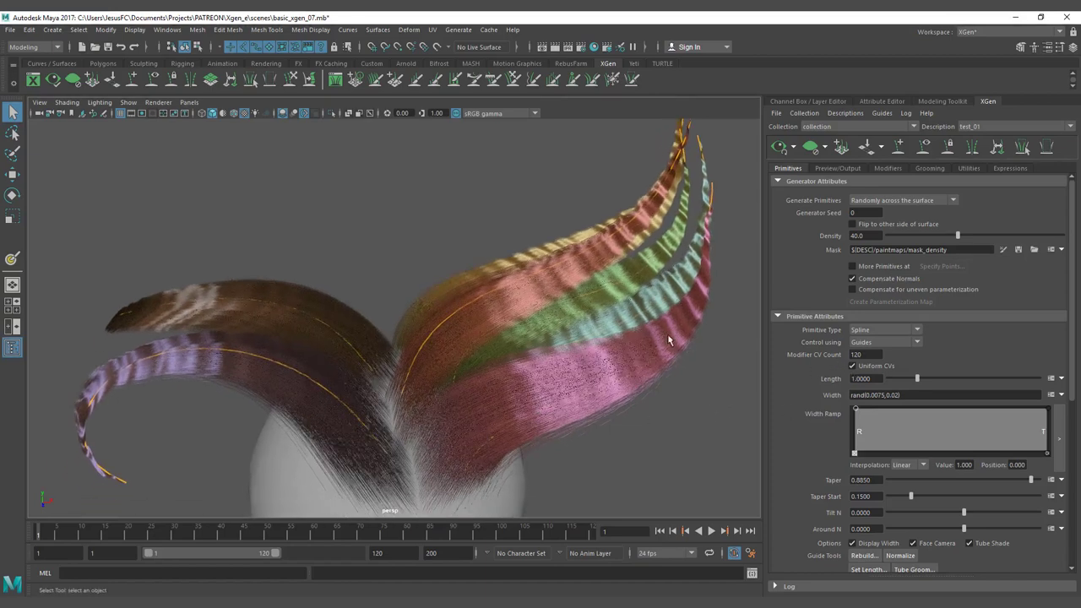
pyautogui.keyDown('alt'); pyautogui.moveTo(569, 318); pyautogui.dragTo(556, 313); pyautogui.keyUp('alt')
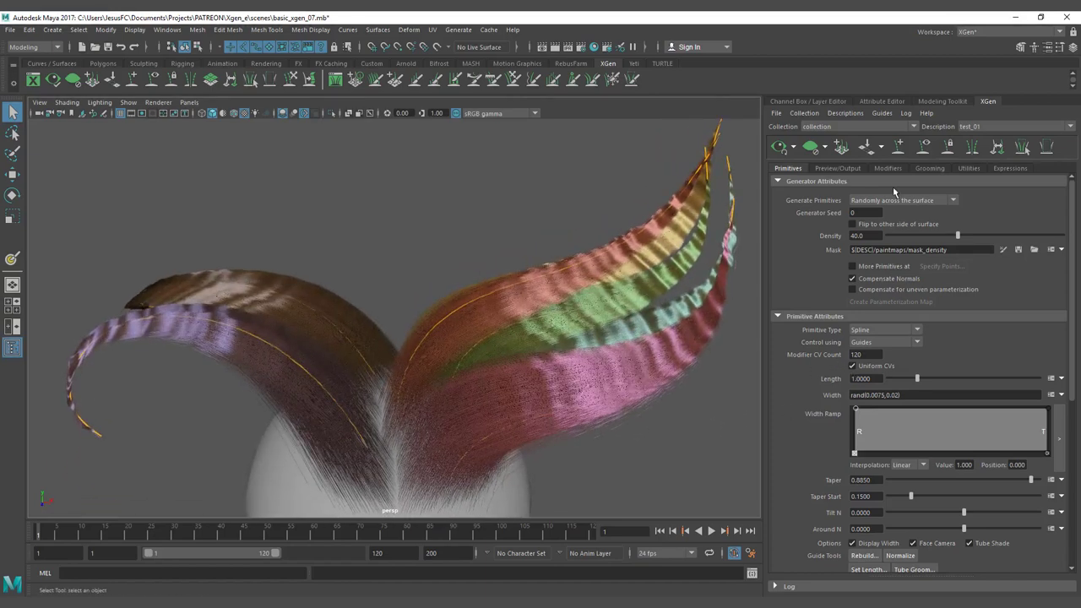
# - Set the Noise Frequency of Clumping1 to 0.2 and its Noise to 5
pyautogui.click(889, 168)
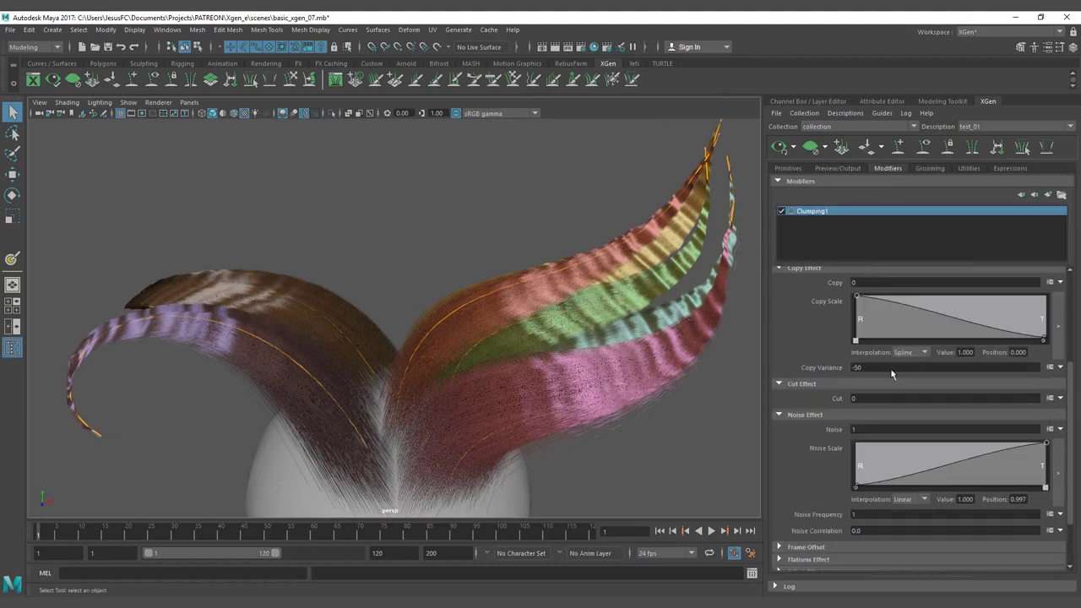
pyautogui.doubleClick(868, 517)
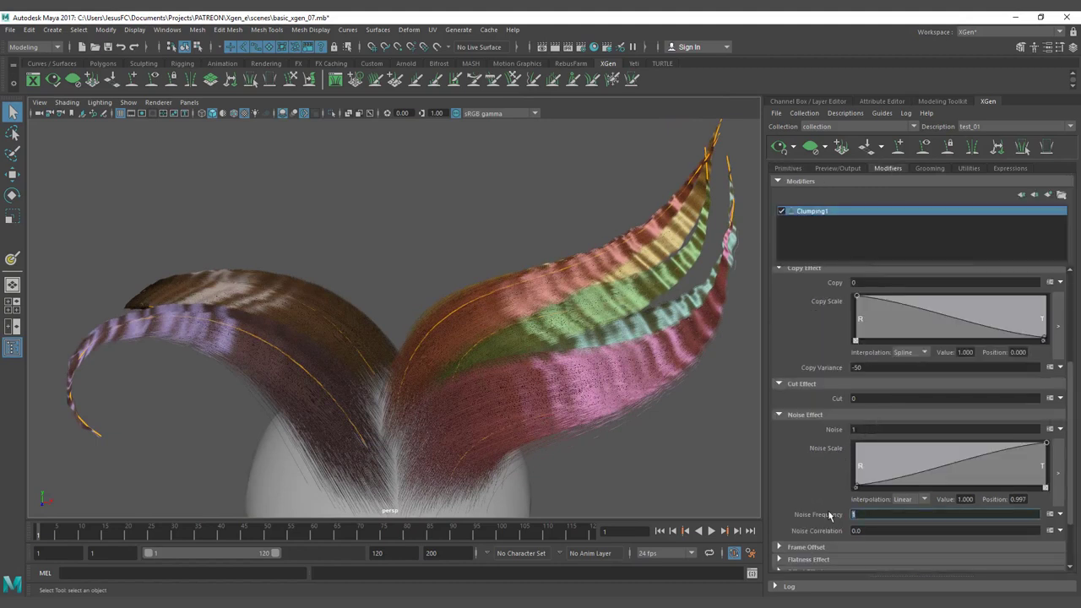
pyautogui.write('.2')
pyautogui.press('Return')
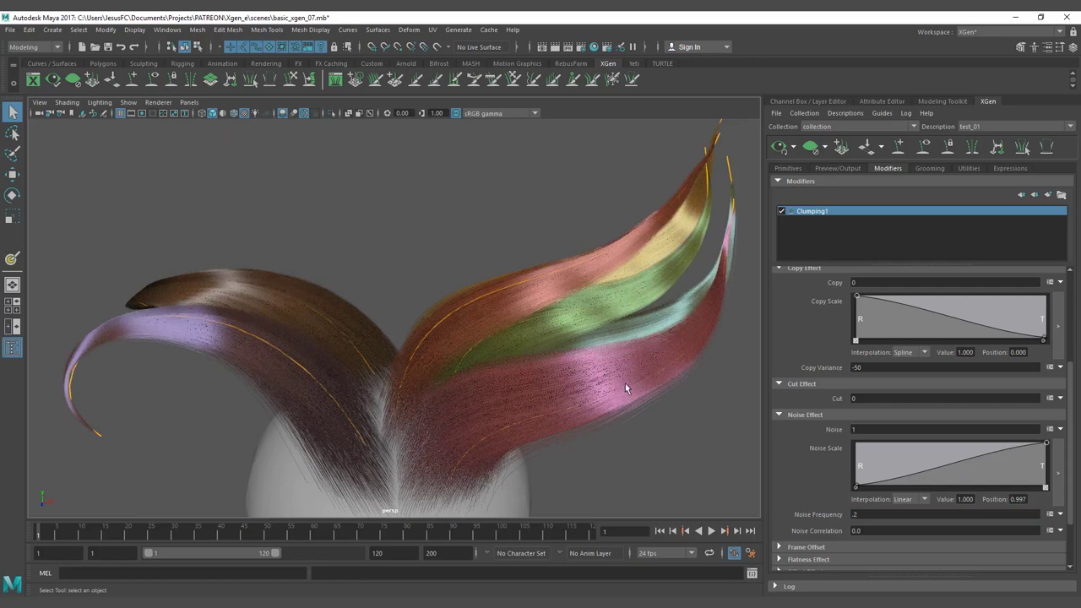
pyautogui.doubleClick(861, 429)
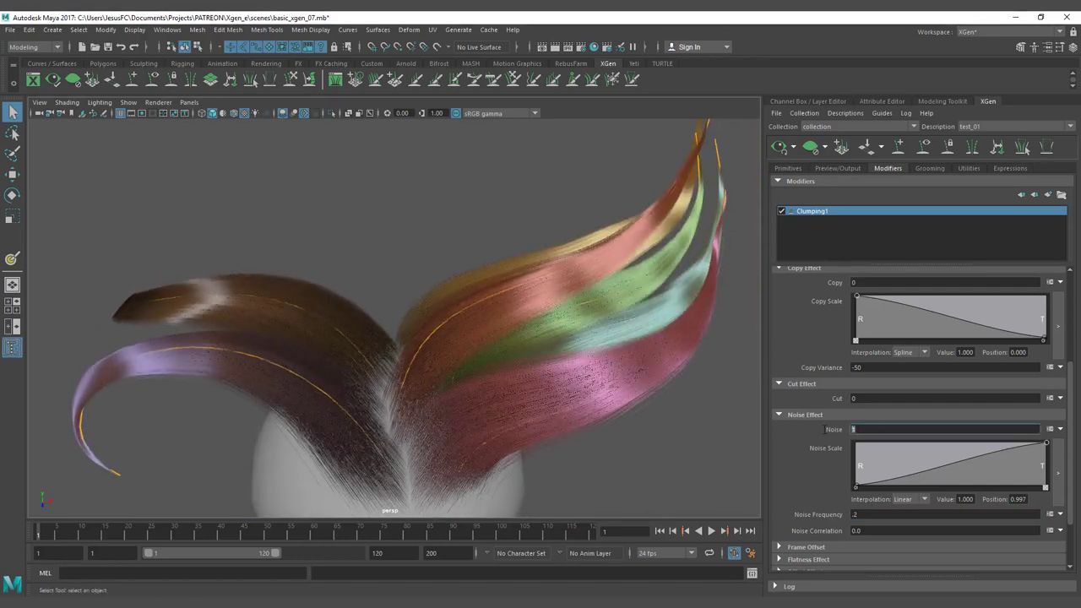
pyautogui.write('5')
pyautogui.press('Return')
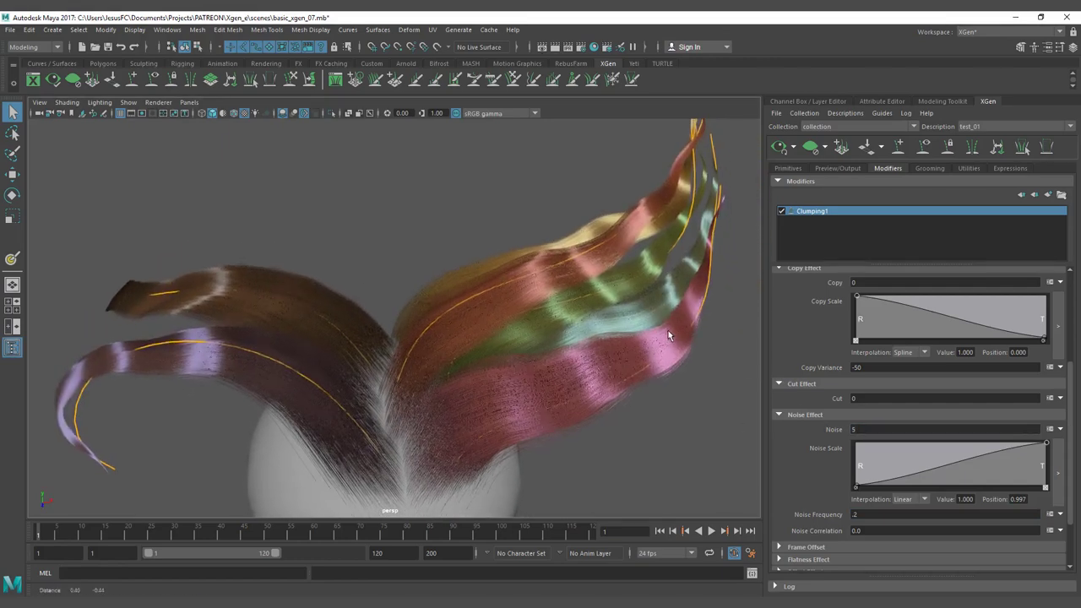
# - Lower the Clumping1 Noise Frequency to 0.1 and inspect the waves in the hair
pyautogui.doubleClick(854, 514)
pyautogui.keyDown('alt'); pyautogui.moveTo(473, 363); pyautogui.dragTo(443, 344); pyautogui.keyUp('alt')
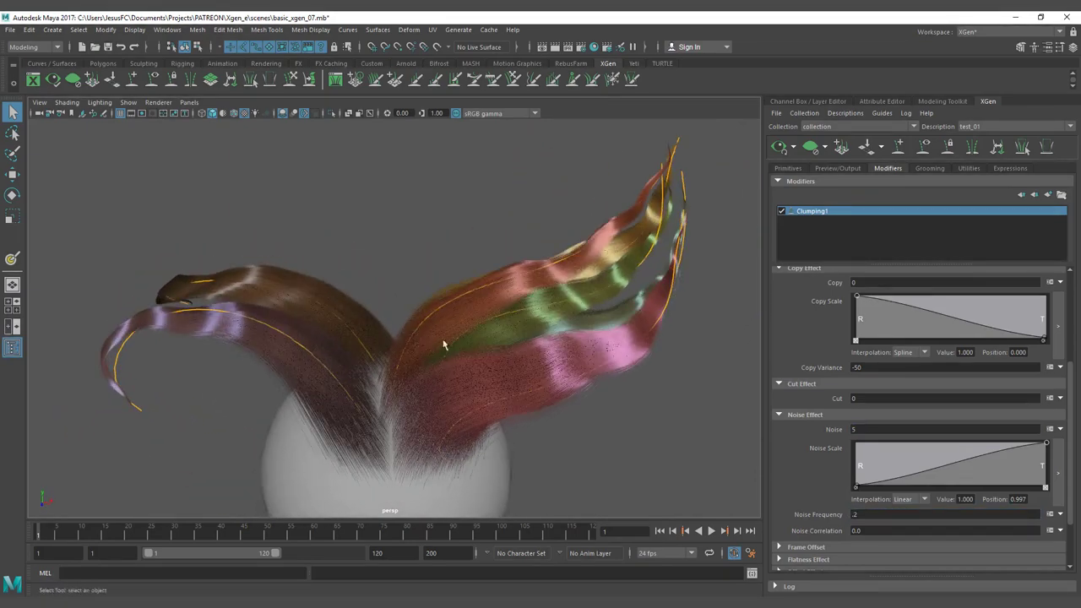
pyautogui.doubleClick(848, 514)
pyautogui.write('.1')
pyautogui.press('Return')
pyautogui.keyDown('alt'); pyautogui.moveTo(582, 300); pyautogui.dragTo(593, 307); pyautogui.keyUp('alt')
# - Try a Clumping1 Noise Frequency of 0.15 and return it to 0.1
pyautogui.click(872, 514)
pyautogui.click(872, 513)
pyautogui.write('5')
pyautogui.press('Return')
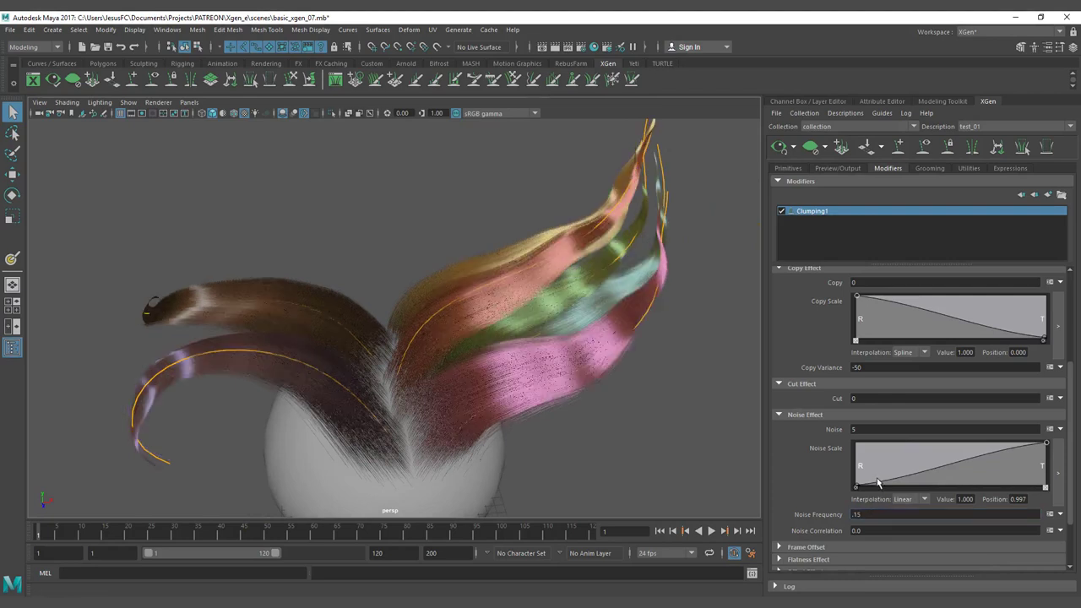
pyautogui.doubleClick(856, 514)
pyautogui.write('.1')
pyautogui.press('Return')
# - Add a point near the root of the Clumping1 Noise Scale ramp, at position 0.112 with value 0.434, and inspect the hair
pyautogui.click(878, 465)
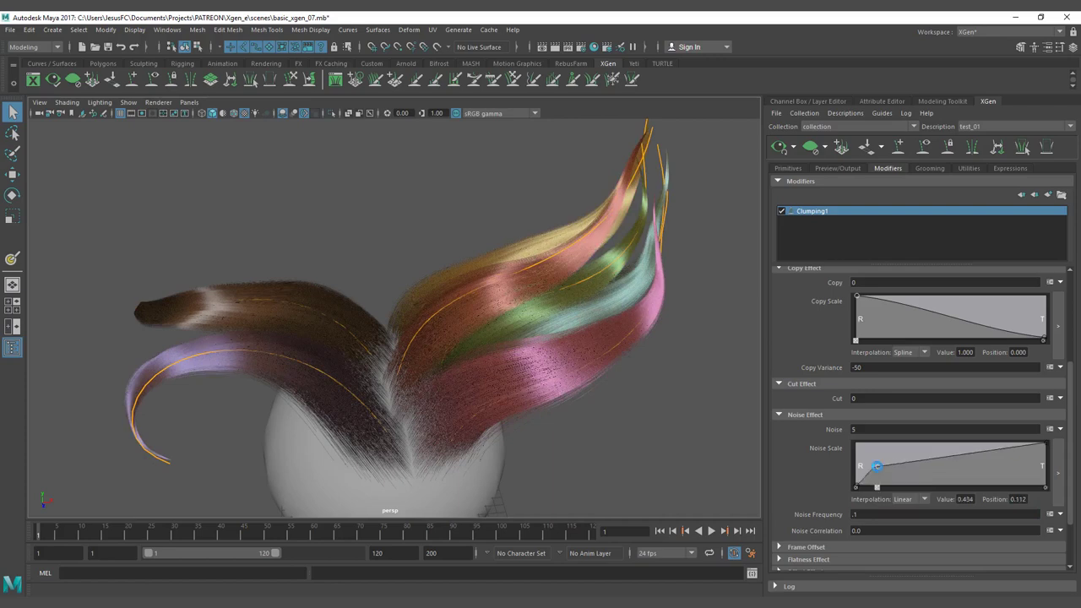
pyautogui.keyDown('alt'); pyautogui.moveTo(610, 300); pyautogui.dragTo(576, 325); pyautogui.keyUp('alt')
pyautogui.keyDown('alt'); pyautogui.moveTo(643, 372); pyautogui.dragTo(513, 276); pyautogui.keyUp('alt')
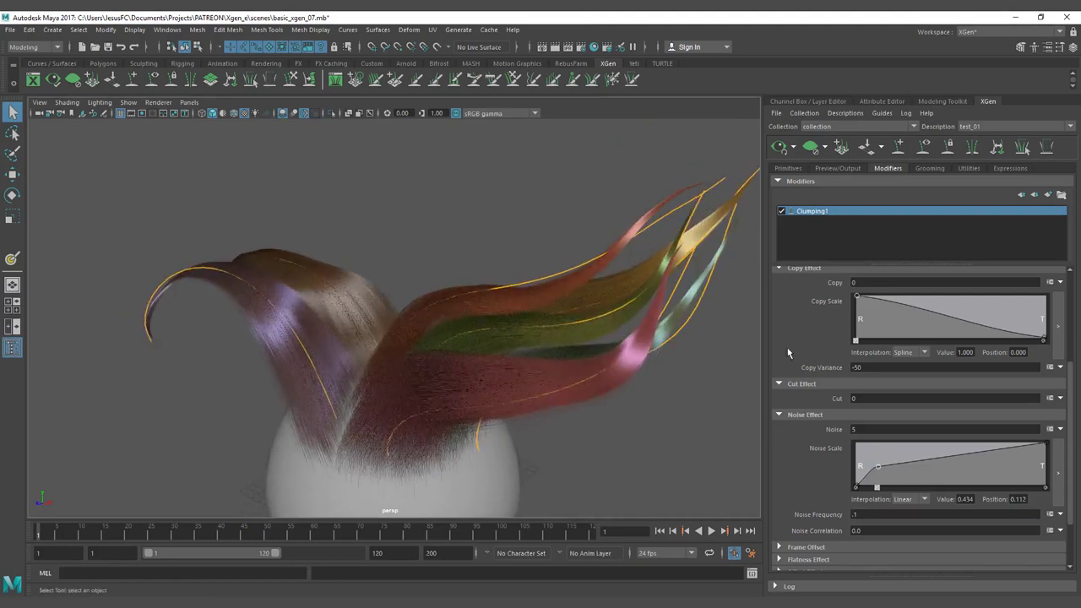
# - Reduce the Clumping1 Noise to 3 and inspect the hair locks
pyautogui.moveTo(863, 429); pyautogui.dragTo(845, 431)
pyautogui.write('3')
pyautogui.press('Return')
pyautogui.keyDown('alt'); pyautogui.moveTo(516, 297); pyautogui.dragTo(541, 299); pyautogui.keyUp('alt')
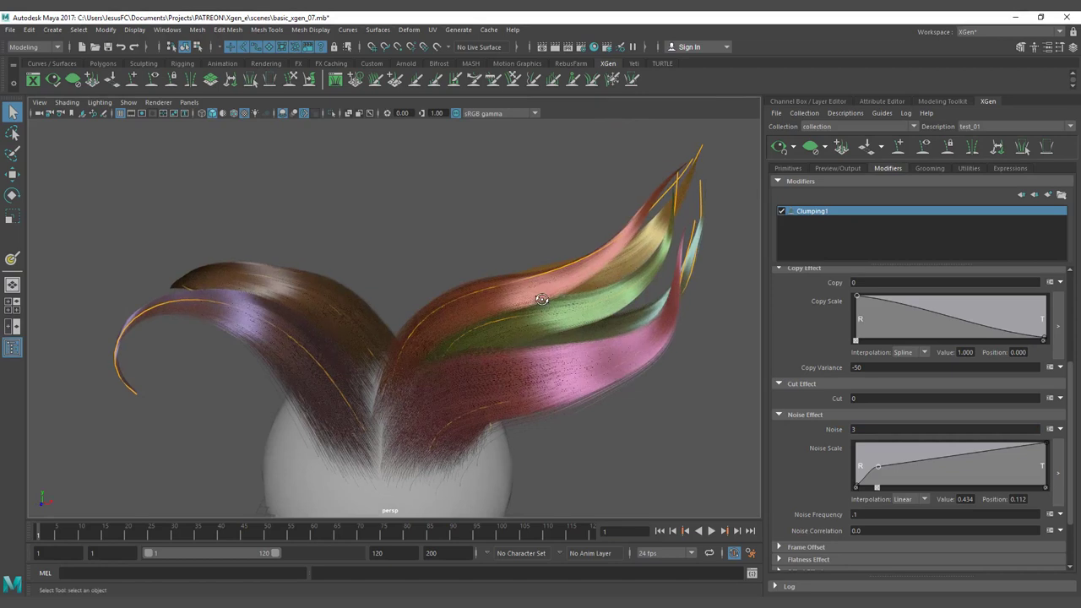
pyautogui.keyDown('alt'); pyautogui.moveTo(506, 380); pyautogui.dragTo(533, 382); pyautogui.keyUp('alt')
# - Set the Clumping1 Noise Correlation to 1 and inspect the hair locks from several angles
pyautogui.click(865, 530)
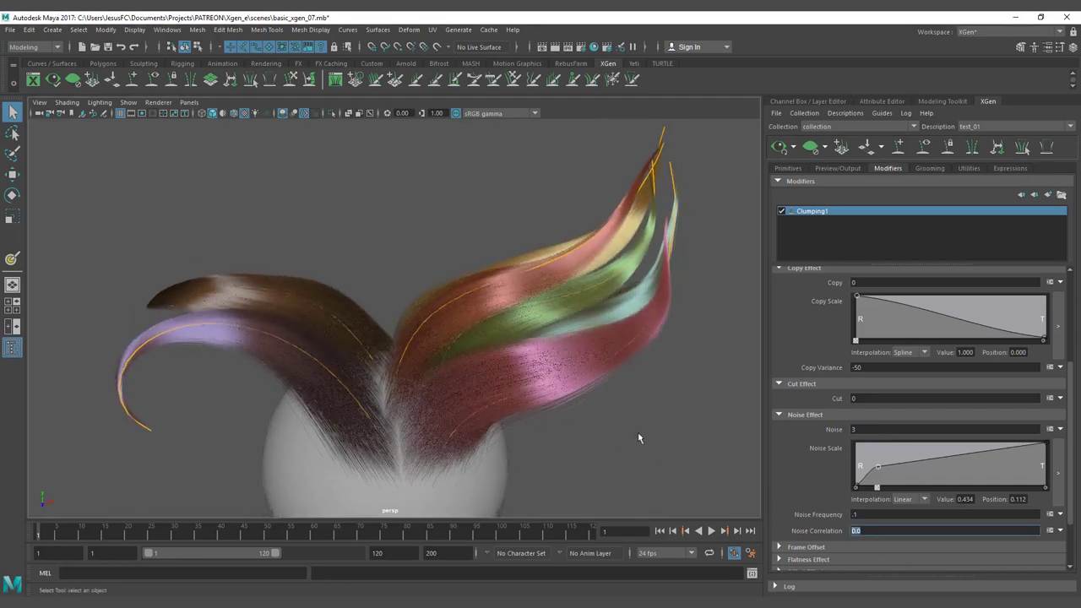
pyautogui.keyDown('alt'); pyautogui.moveTo(449, 368); pyautogui.dragTo(457, 309); pyautogui.keyUp('alt')
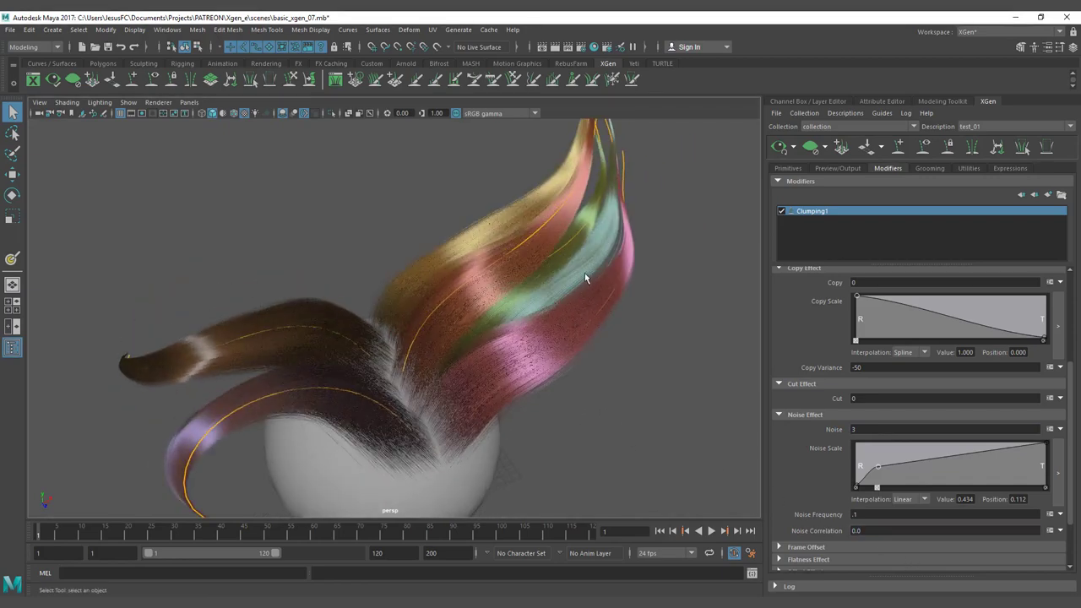
pyautogui.keyDown('alt'); pyautogui.moveTo(611, 282); pyautogui.dragTo(563, 235); pyautogui.keyUp('alt')
pyautogui.keyDown('alt'); pyautogui.moveTo(555, 282); pyautogui.dragTo(547, 251); pyautogui.keyUp('alt')
pyautogui.click(858, 531)
pyautogui.write('1')
pyautogui.press('Return')
pyautogui.keyDown('alt'); pyautogui.moveTo(538, 293); pyautogui.dragTo(491, 380); pyautogui.keyUp('alt')
pyautogui.keyDown('alt'); pyautogui.moveTo(620, 326); pyautogui.dragTo(466, 345); pyautogui.keyUp('alt')
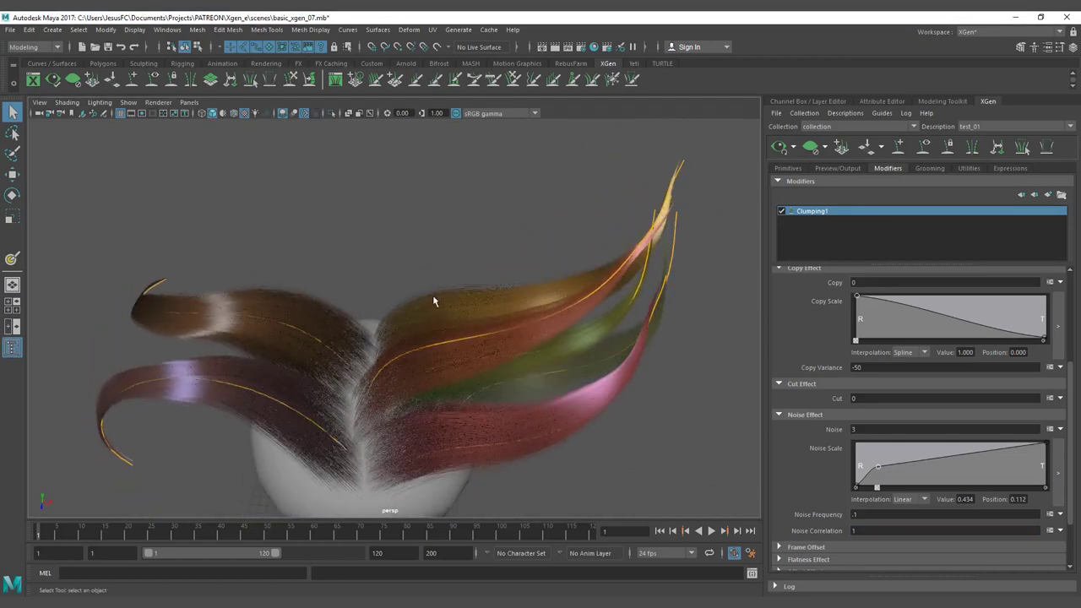
pyautogui.keyDown('alt'); pyautogui.moveTo(631, 284); pyautogui.dragTo(683, 318); pyautogui.keyUp('alt')
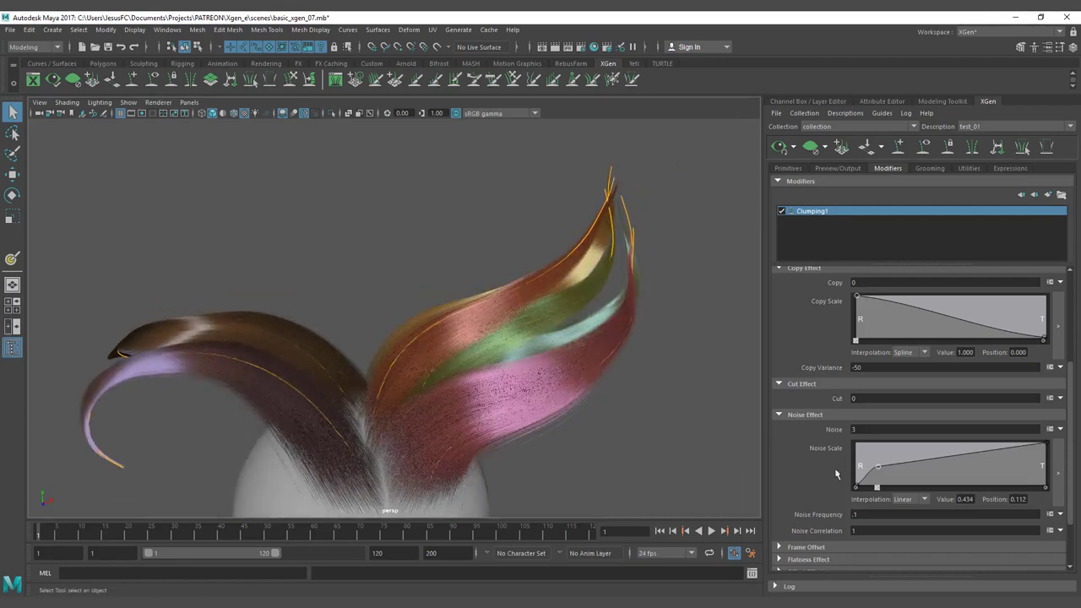
# - Try a Clumping1 Noise Correlation of 0.5 and inspect the clumps
pyautogui.click(857, 531)
pyautogui.write('.5')
pyautogui.press('Return')
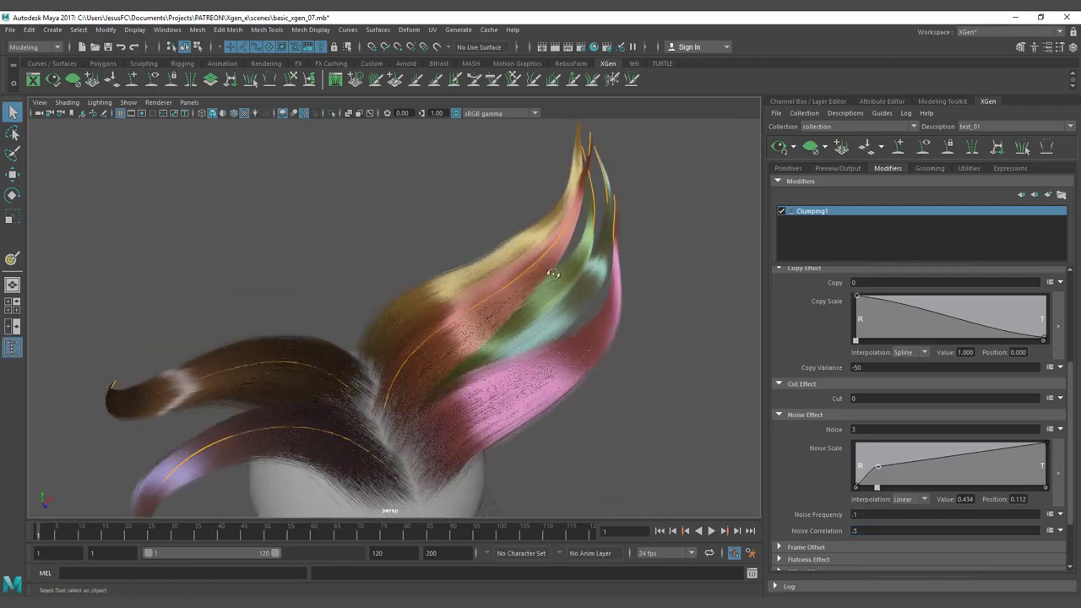
pyautogui.keyDown('alt'); pyautogui.moveTo(551, 272); pyautogui.dragTo(542, 258); pyautogui.keyUp('alt')
pyautogui.keyDown('alt'); pyautogui.moveTo(487, 282); pyautogui.dragTo(515, 283); pyautogui.keyUp('alt')
# - Raise the Clumping1 Noise Correlation back to 1 and compare the clumps
pyautogui.moveTo(875, 531); pyautogui.dragTo(792, 531)
pyautogui.write('1')
pyautogui.press('Return')
pyautogui.keyDown('alt'); pyautogui.moveTo(502, 325); pyautogui.dragTo(506, 380); pyautogui.keyUp('alt')
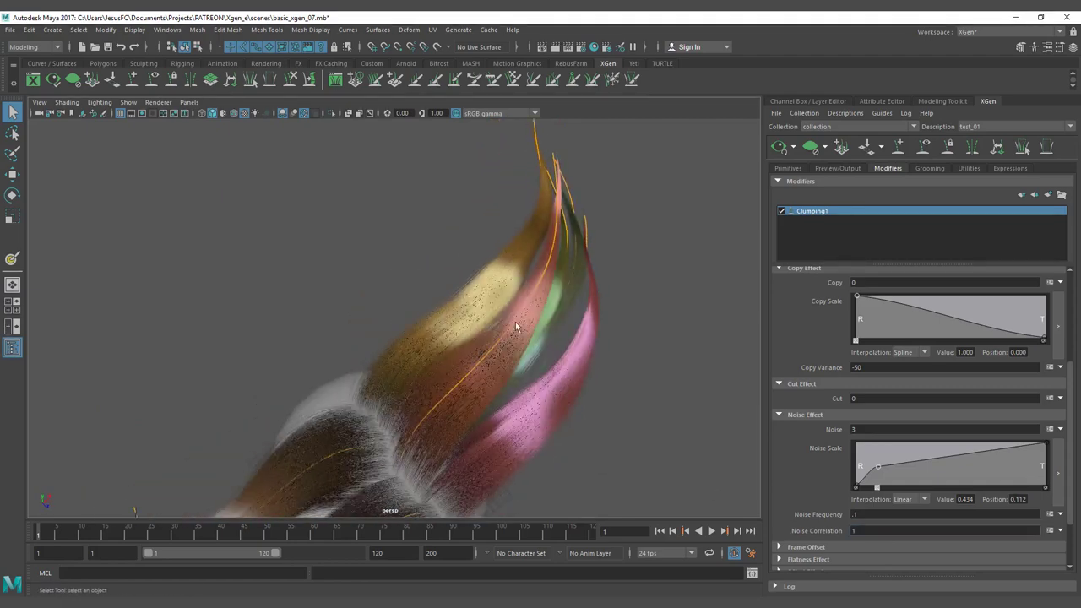
pyautogui.keyDown('alt'); pyautogui.moveTo(610, 349); pyautogui.dragTo(537, 289); pyautogui.keyUp('alt')
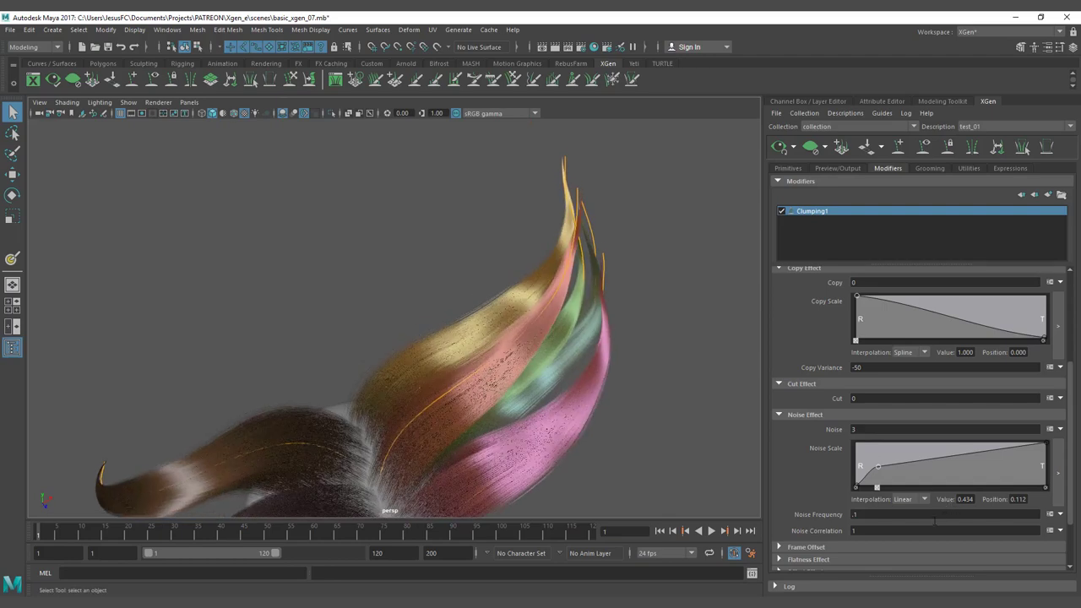
# - Reset the Clumping1 Noise Correlation to 0 and look over the hair locks
pyautogui.doubleClick(855, 530)
pyautogui.write('0')
pyautogui.press('Return')
pyautogui.keyDown('alt'); pyautogui.moveTo(561, 409); pyautogui.dragTo(485, 338); pyautogui.keyUp('alt')
pyautogui.keyDown('alt'); pyautogui.moveTo(572, 324); pyautogui.dragTo(541, 330); pyautogui.keyUp('alt')
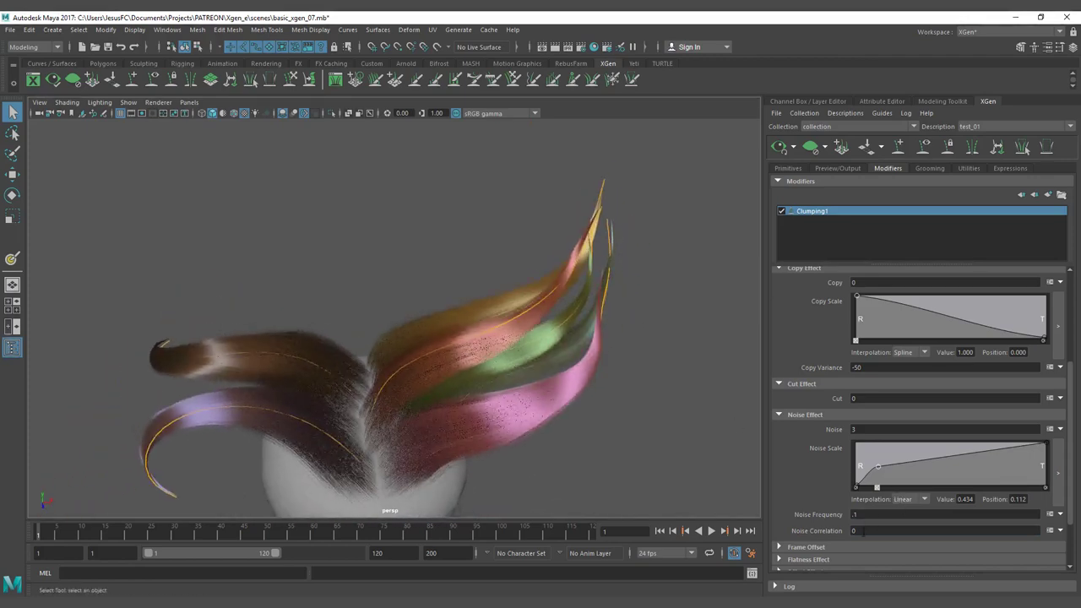
pyautogui.keyDown('alt'); pyautogui.moveTo(640, 464); pyautogui.dragTo(494, 374); pyautogui.keyUp('alt')
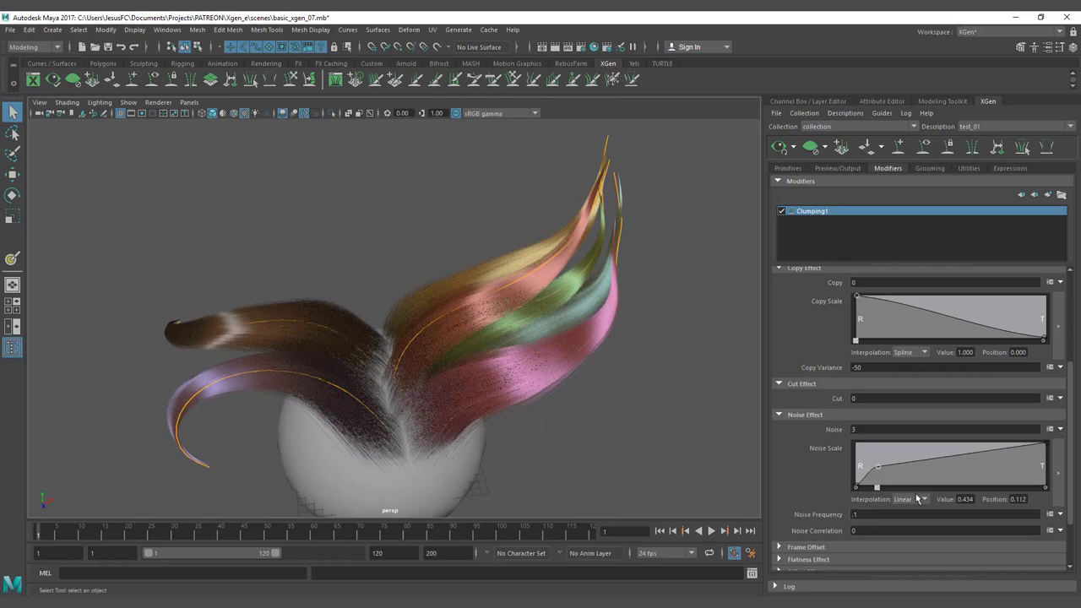
pyautogui.moveTo(579, 343)
pyautogui.keyDown('alt'); pyautogui.mouseDown()
pyautogui.moveTo(562, 319)
pyautogui.moveTo(550, 326)
pyautogui.moveTo(564, 331)
pyautogui.mouseUp(); pyautogui.keyUp('alt')
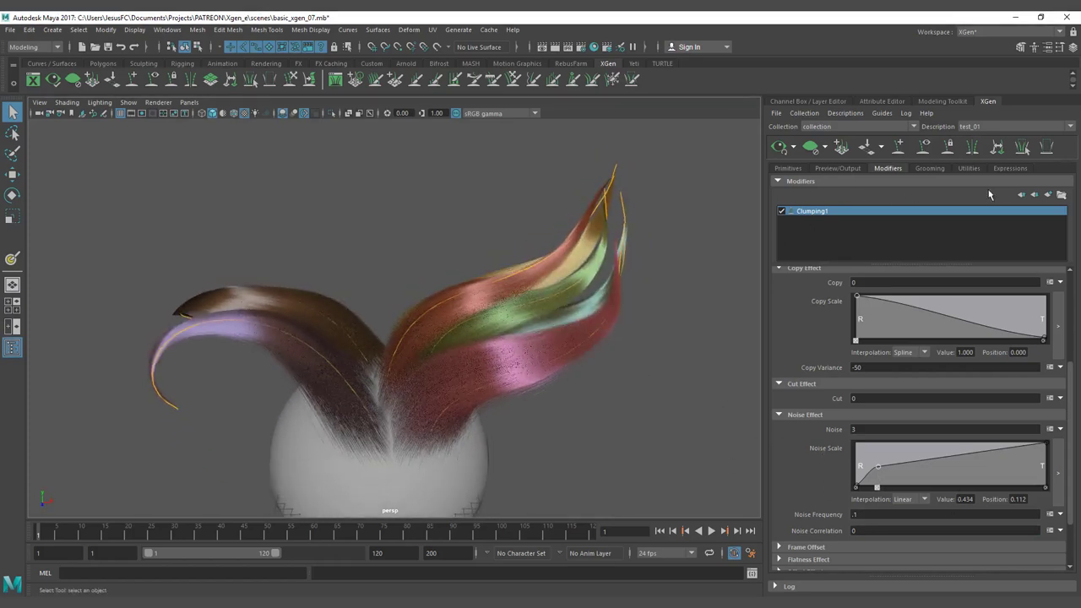
# - Add a second Clumping modifier, generate its clumping points with a density of 2, and save the maps
pyautogui.click(1048, 195)
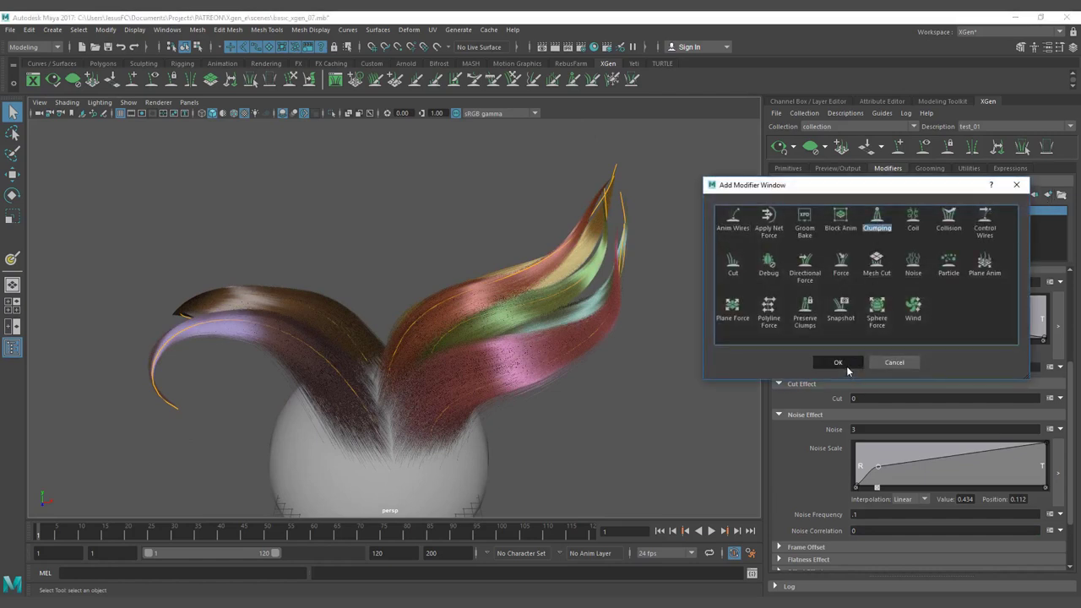
pyautogui.click(846, 367)
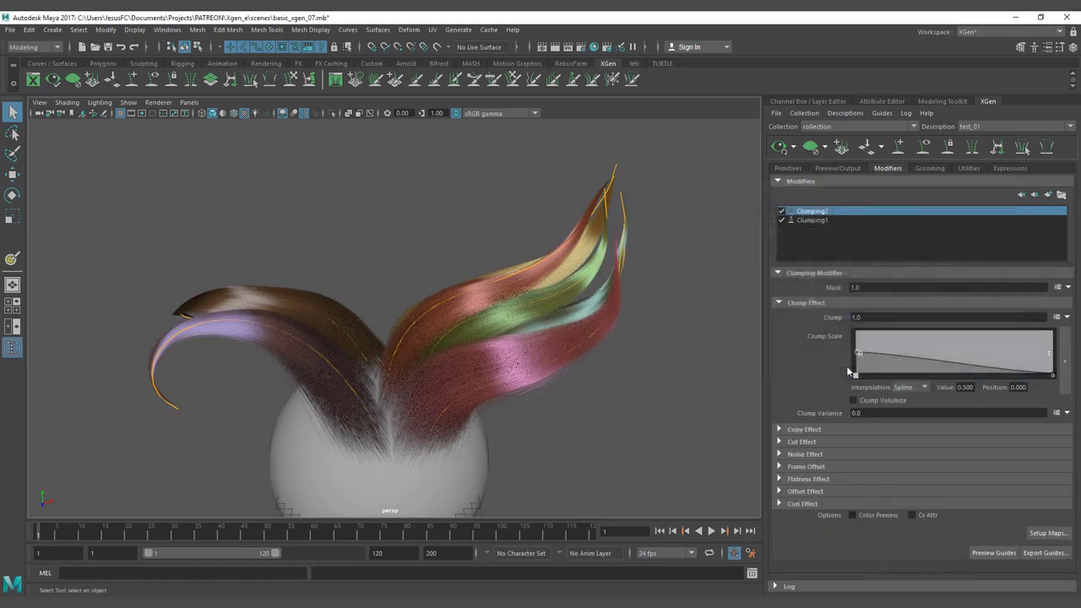
pyautogui.click(1046, 533)
pyautogui.click(573, 271)
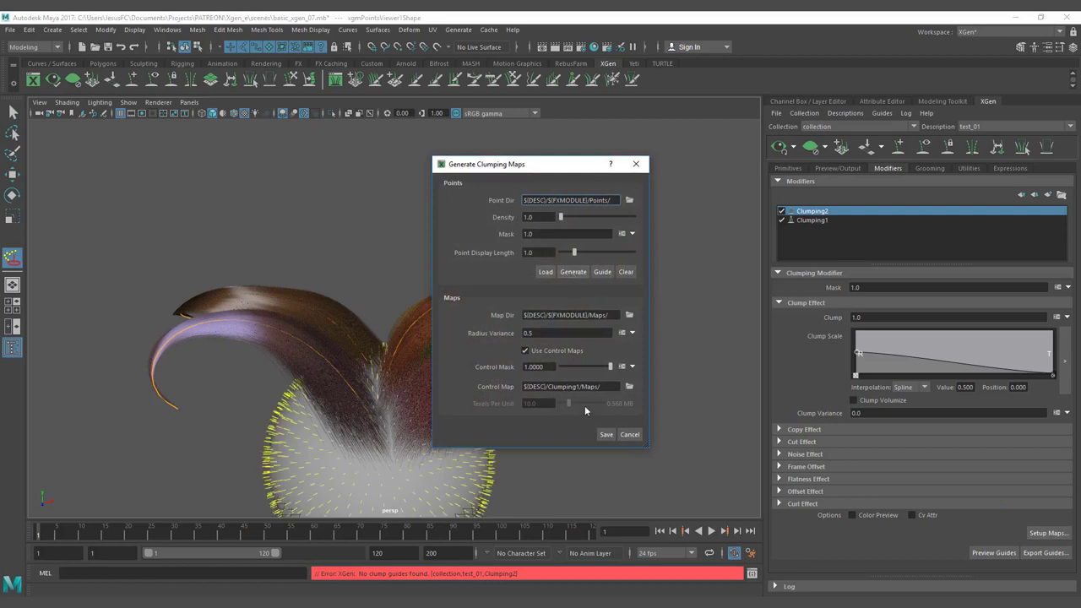
pyautogui.press('Tab')
pyautogui.write('2')
pyautogui.press('Return')
pyautogui.click(573, 271)
pyautogui.click(605, 434)
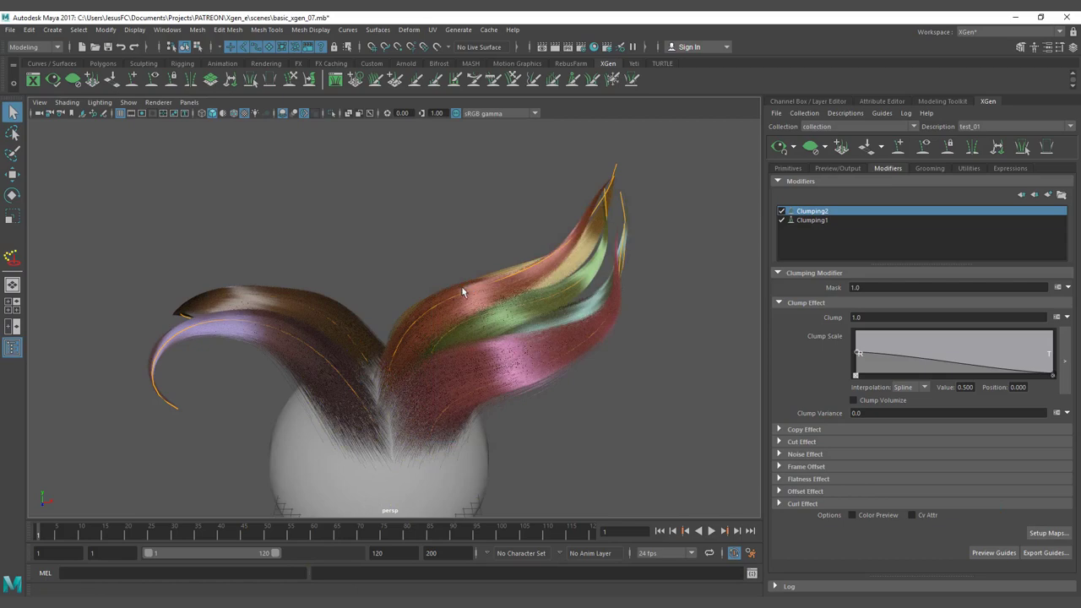
# - Set the Noise of Clumping2 to 2 and raise the tip end of its Noise Scale ramp to about 0.53
pyautogui.keyDown('alt'); pyautogui.moveTo(432, 250); pyautogui.dragTo(442, 255); pyautogui.keyUp('alt')
pyautogui.keyDown('alt'); pyautogui.moveTo(442, 256); pyautogui.dragTo(529, 282, button='right'); pyautogui.keyUp('alt')
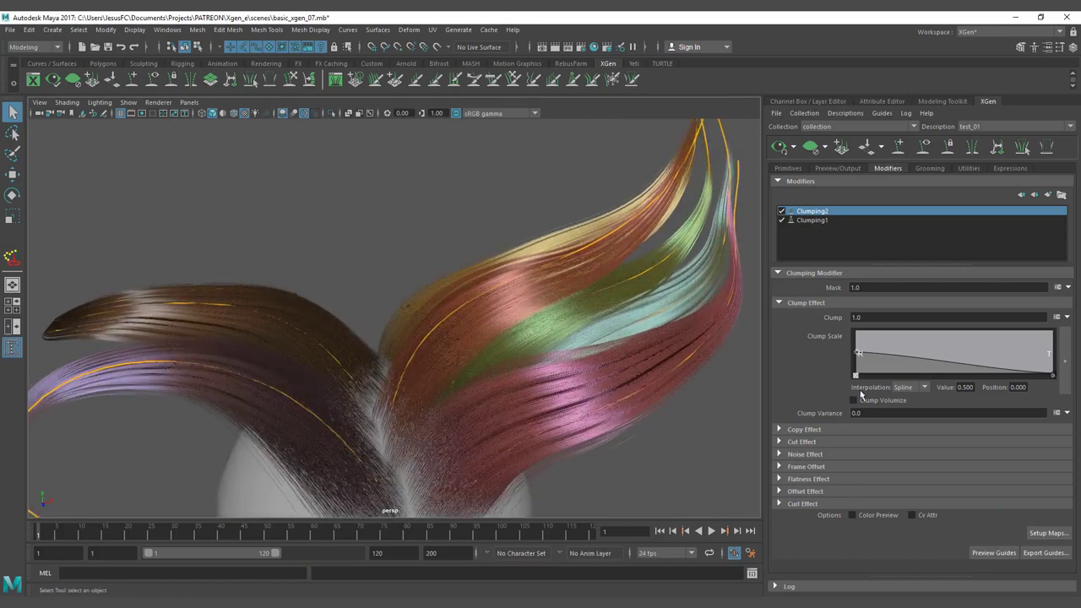
pyautogui.click(792, 455)
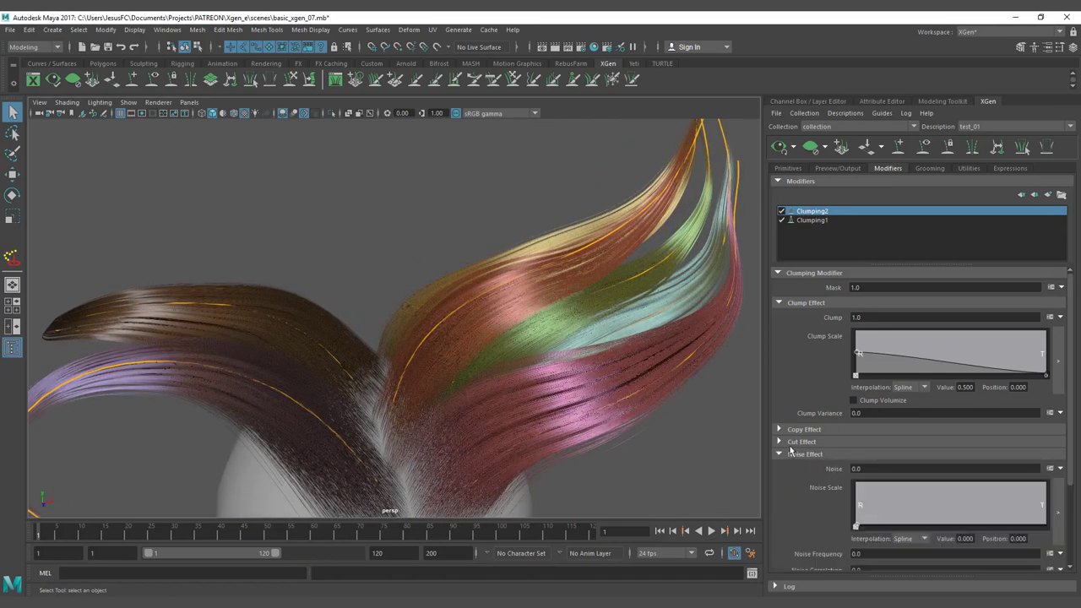
pyautogui.moveTo(868, 470); pyautogui.dragTo(841, 475)
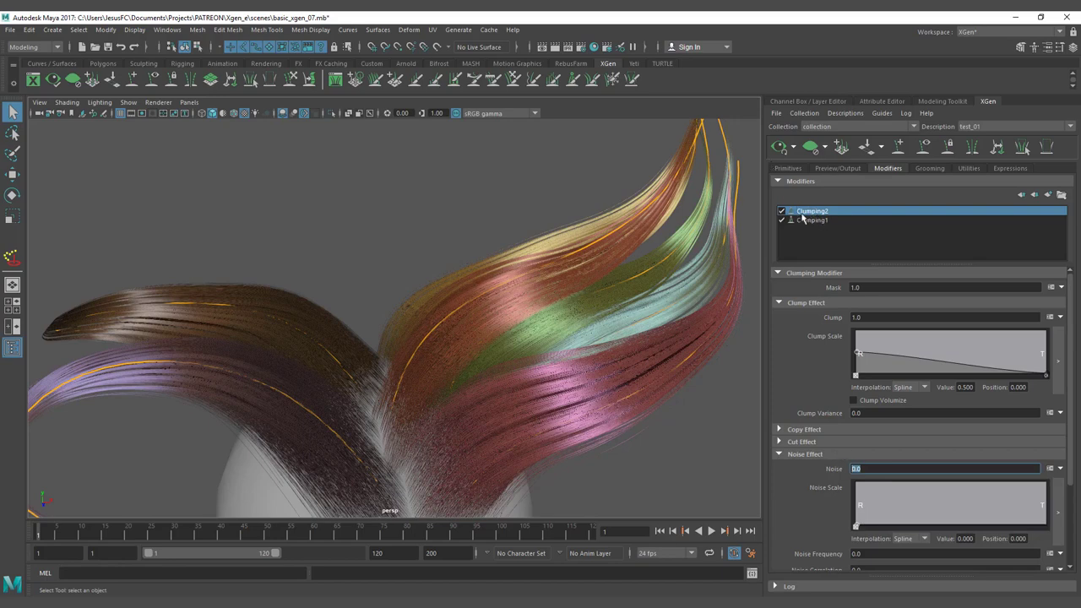
pyautogui.write('2')
pyautogui.press('Return')
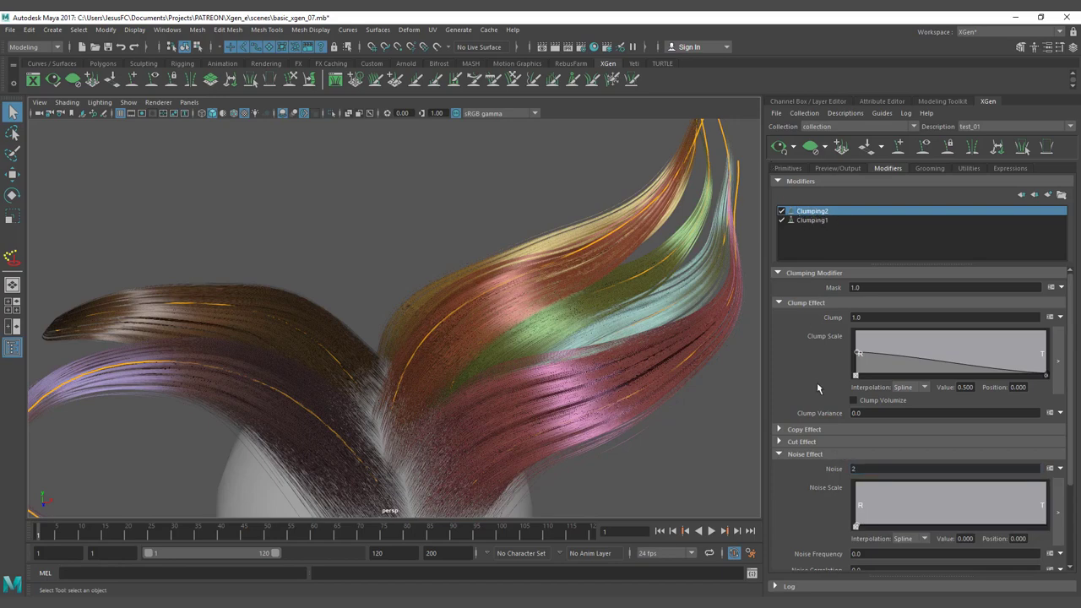
pyautogui.keyDown('alt'); pyautogui.moveTo(637, 342); pyautogui.dragTo(605, 333, button='middle'); pyautogui.keyUp('alt')
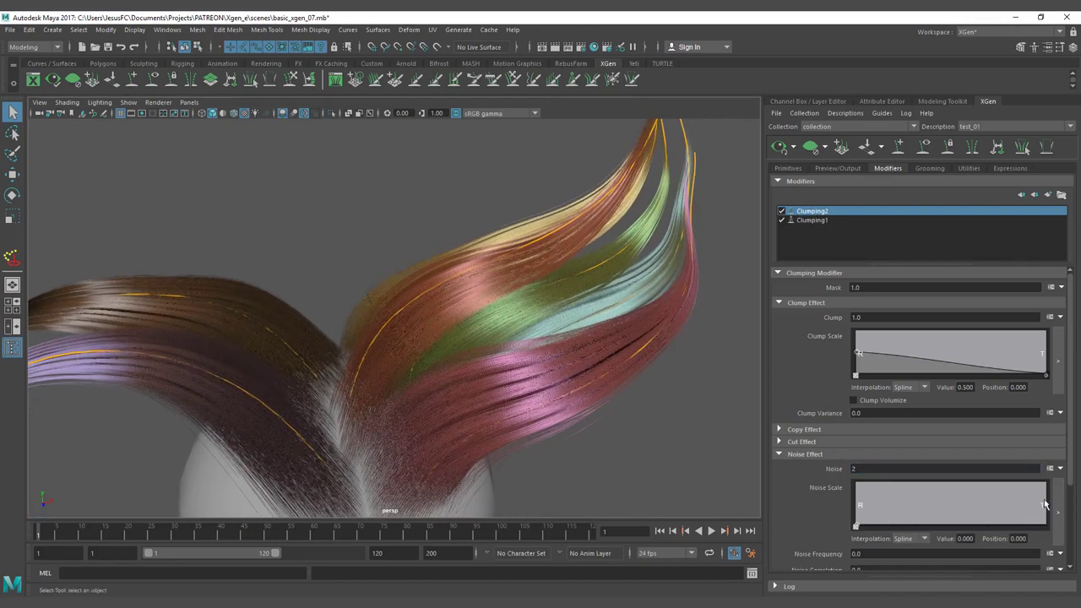
pyautogui.moveTo(1040, 503); pyautogui.dragTo(1046, 504)
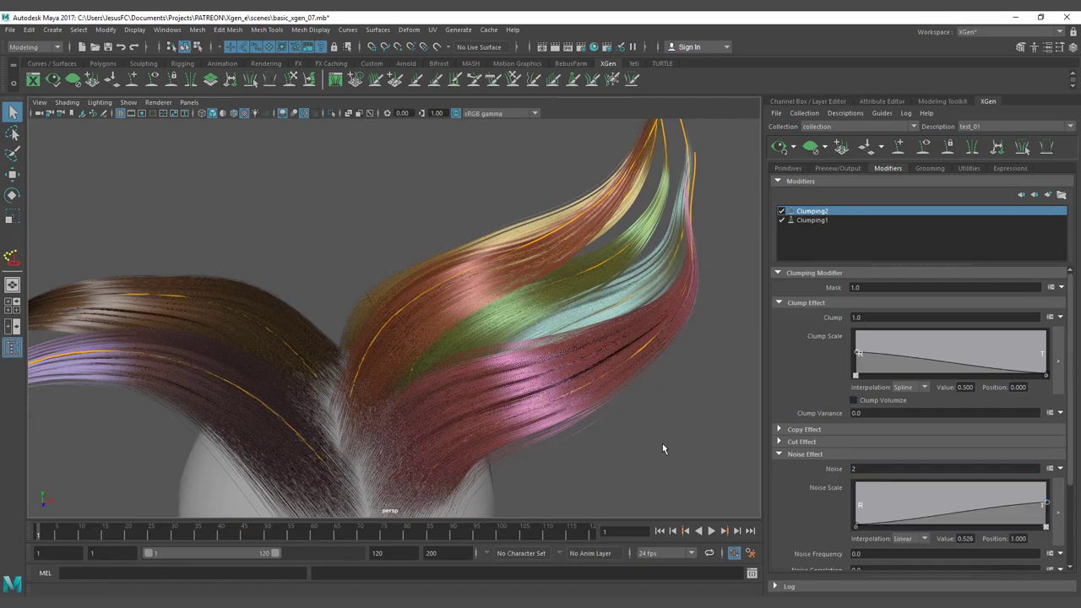
# - Set the Clumping2 Noise Frequency to 0.2, then regenerate its clumping points with a density of 6 and save the maps
pyautogui.moveTo(882, 553); pyautogui.dragTo(817, 554)
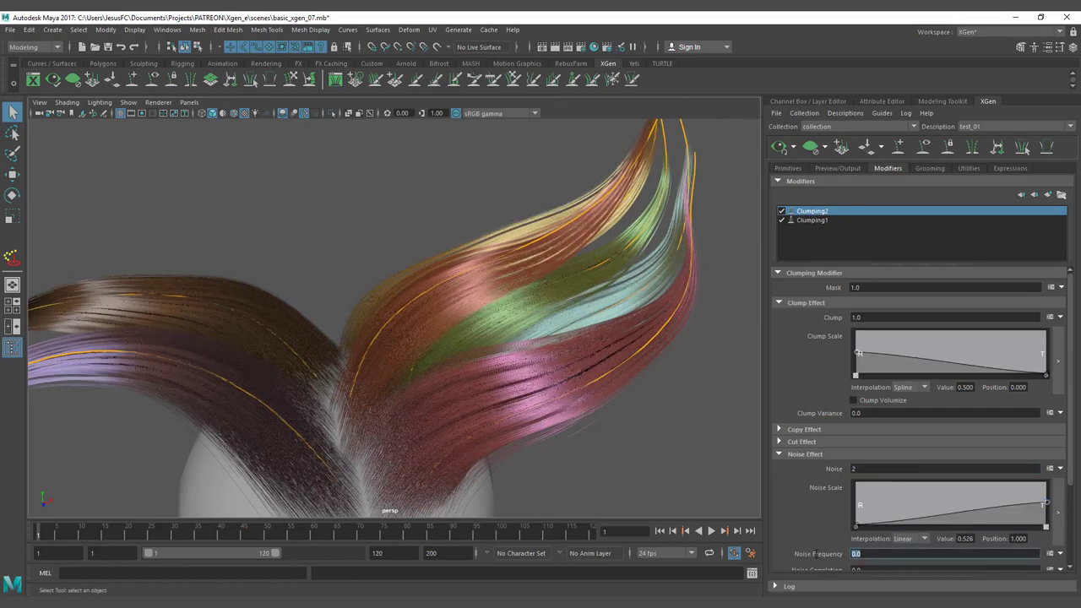
pyautogui.press('Return')
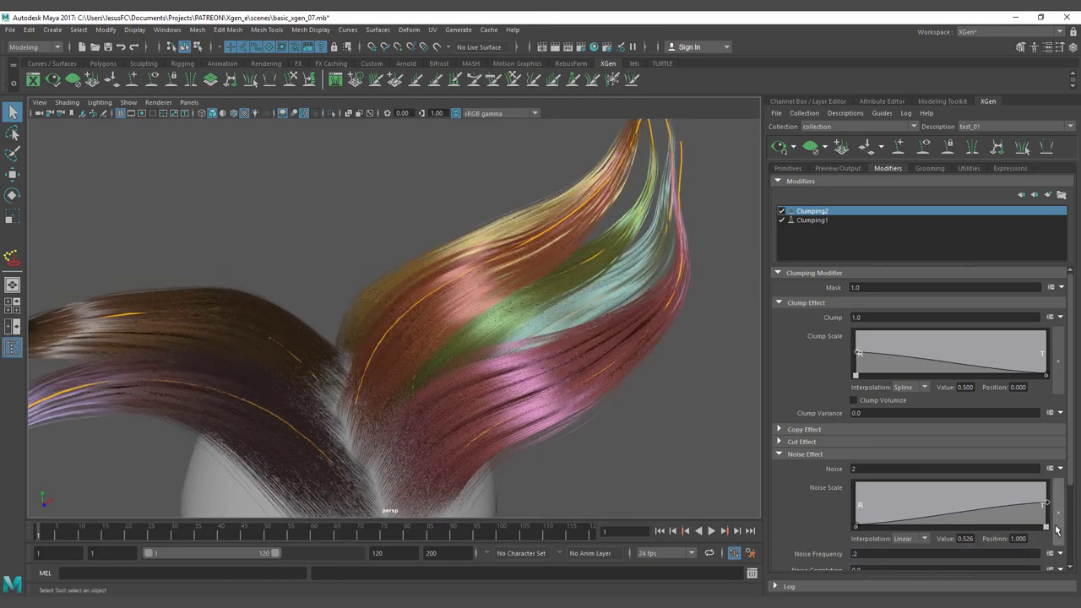
pyautogui.scroll(-3, 1009, 537)
pyautogui.click(1042, 542)
pyautogui.moveTo(538, 217); pyautogui.dragTo(491, 216)
pyautogui.write('6')
pyautogui.press('Return')
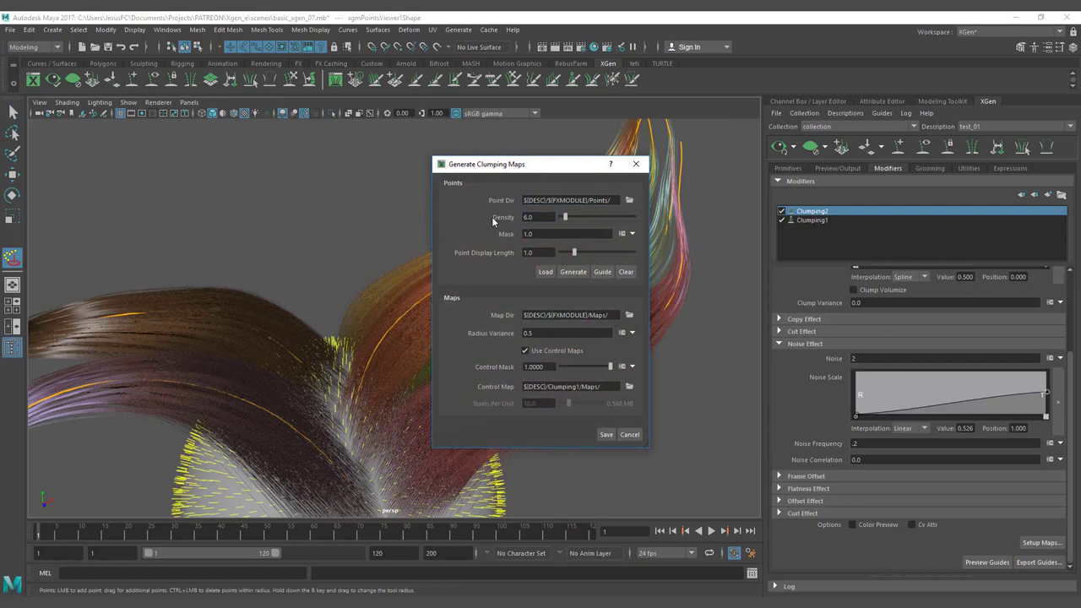
pyautogui.click(573, 272)
pyautogui.click(607, 434)
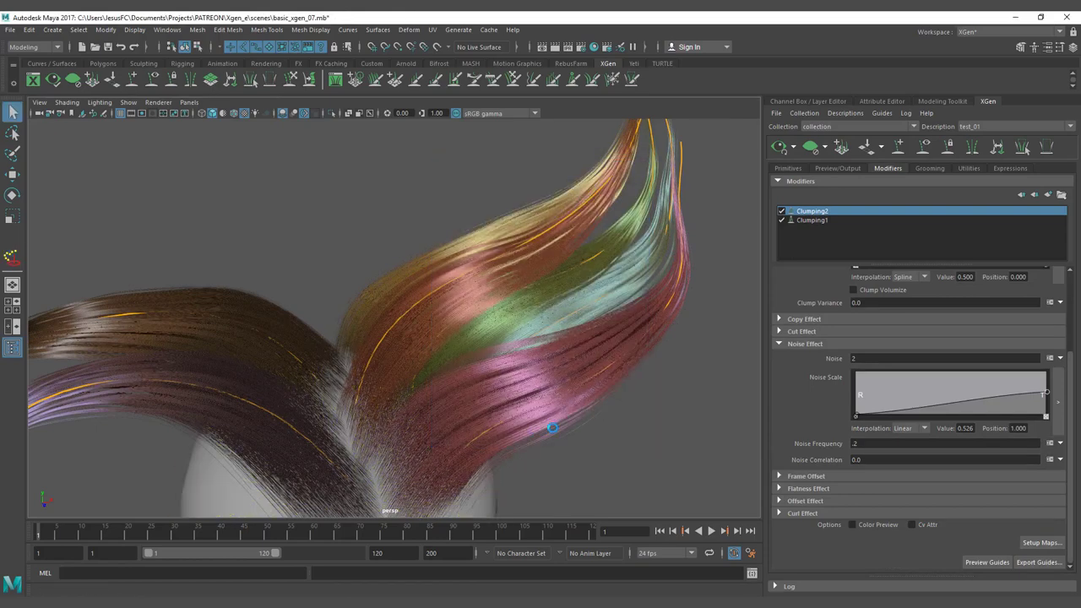
# - Set the Clumping2 Noise to 10 and its Noise Frequency to 0.1, and reduce the Noise to 5
pyautogui.click(853, 359)
pyautogui.write('10')
pyautogui.press('Return')
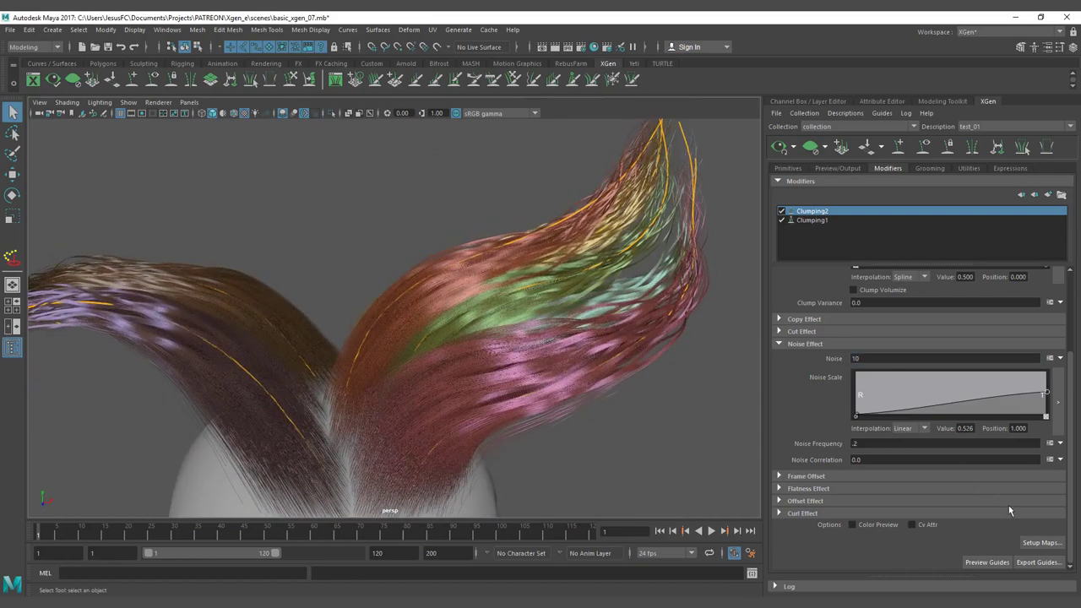
pyautogui.click(860, 443)
pyautogui.press('Return')
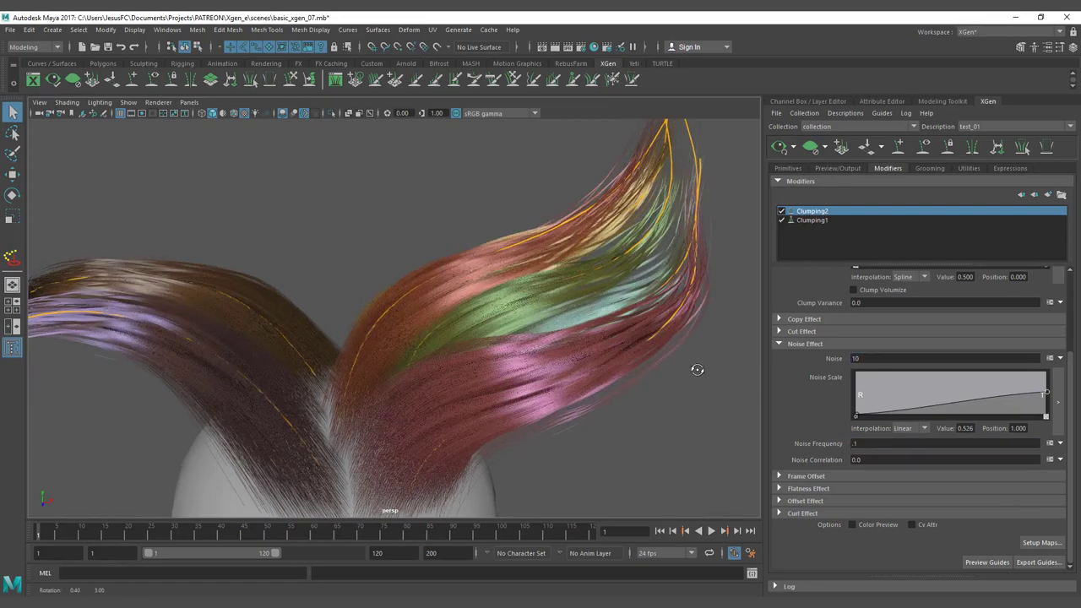
pyautogui.click(837, 360)
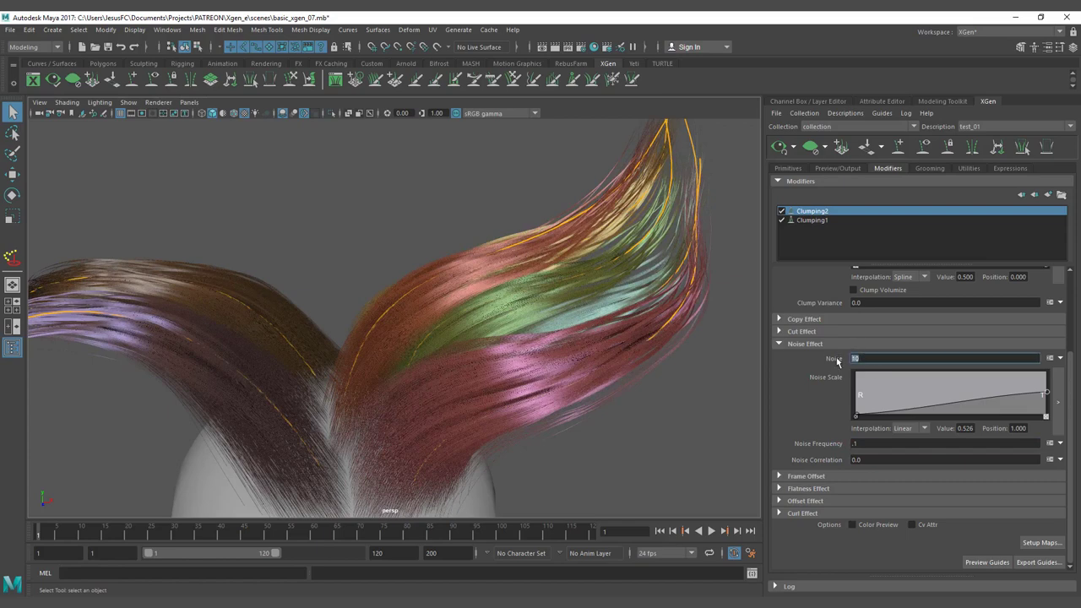
pyautogui.press('Return')
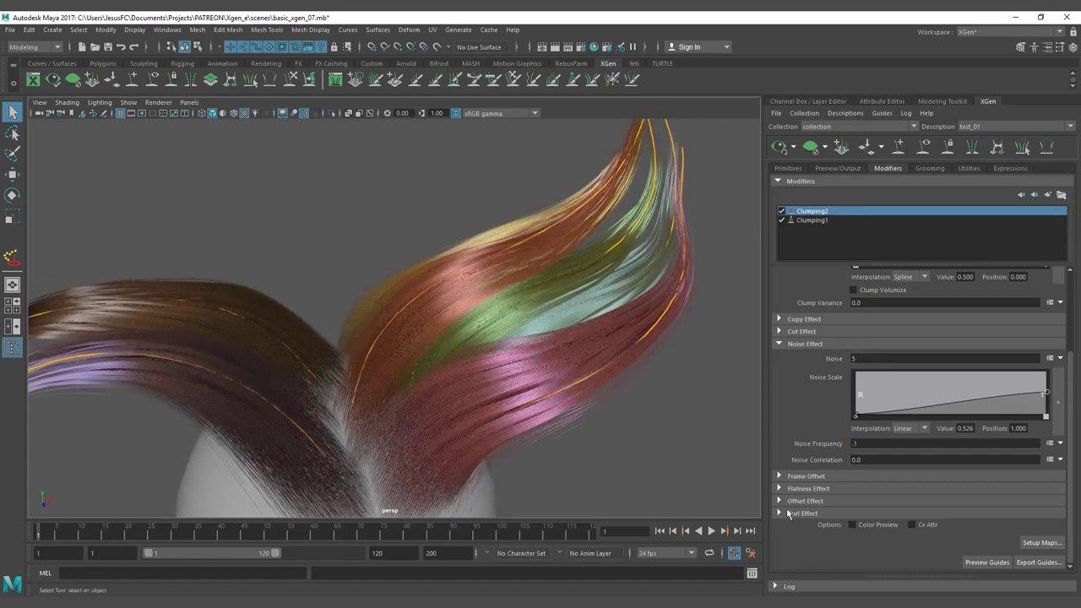
# - Turn off the Color Preview of the Clumping1 modifier and look over the hair in its own shading
pyautogui.click(810, 221)
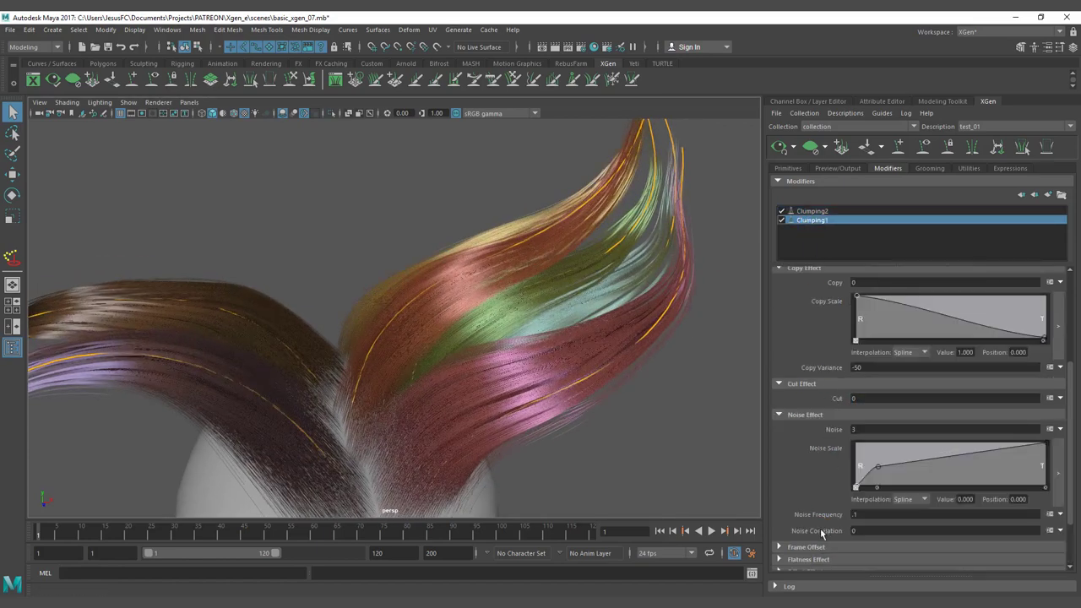
pyautogui.click(853, 525)
pyautogui.keyDown('alt'); pyautogui.moveTo(542, 328); pyautogui.dragTo(684, 300); pyautogui.keyUp('alt')
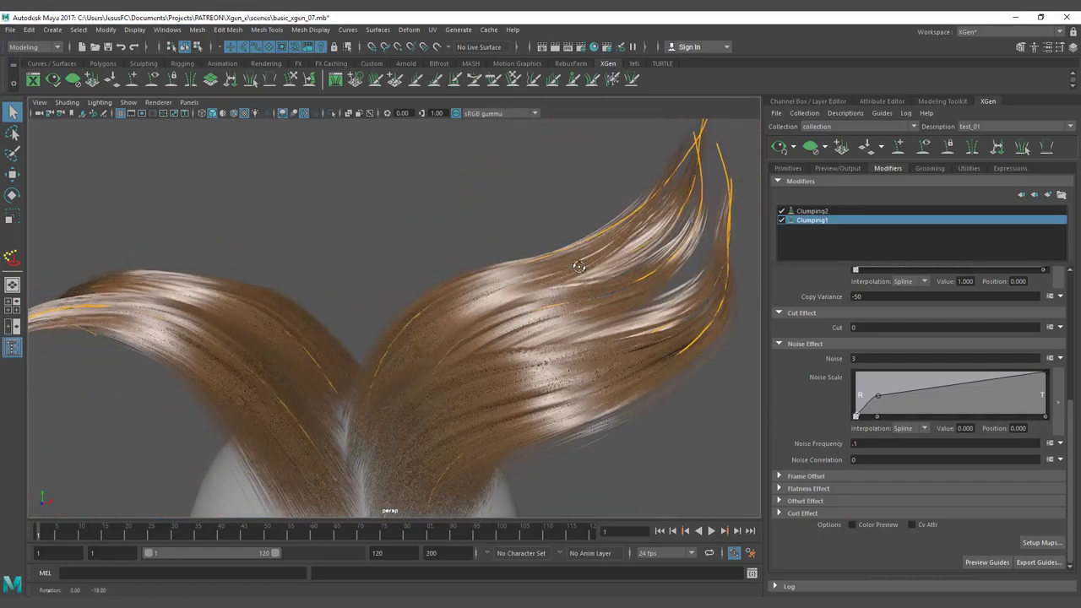
# - Regenerate the Clumping2 points with a density of 10, save the maps, and inspect the locks using its Color Preview
pyautogui.click(810, 211)
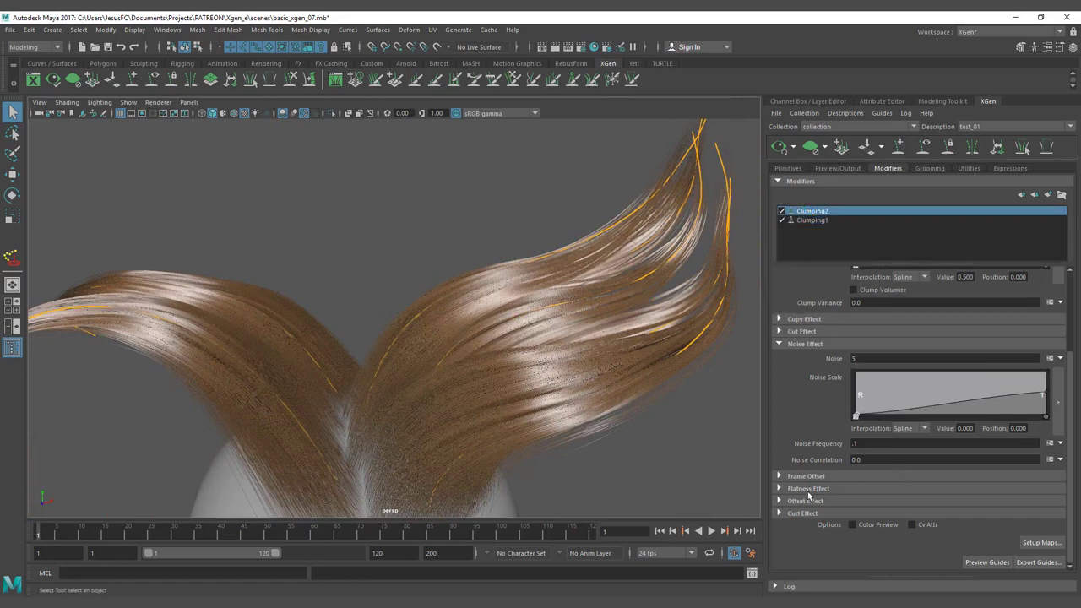
pyautogui.click(1042, 542)
pyautogui.write('10')
pyautogui.press('Return')
pyautogui.click(573, 271)
pyautogui.click(598, 434)
pyautogui.keyDown('alt'); pyautogui.moveTo(601, 434); pyautogui.dragTo(580, 414); pyautogui.keyUp('alt')
pyautogui.keyDown('alt'); pyautogui.moveTo(579, 414); pyautogui.dragTo(640, 425, button='right'); pyautogui.keyUp('alt')
pyautogui.keyDown('alt'); pyautogui.moveTo(640, 425); pyautogui.dragTo(497, 384, button='middle'); pyautogui.keyUp('alt')
pyautogui.click(853, 525)
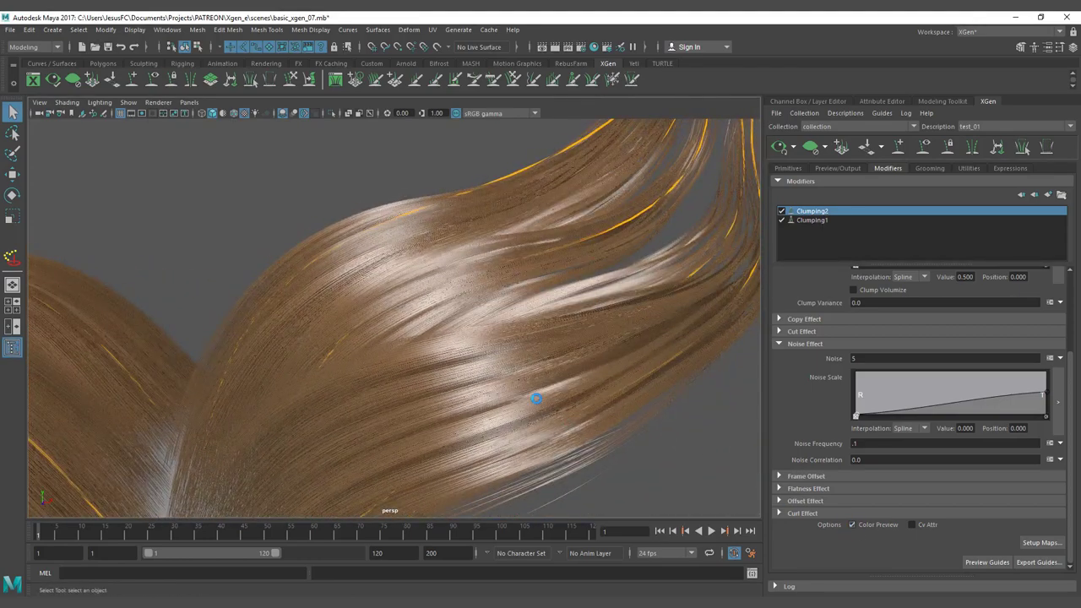
pyautogui.keyDown('alt'); pyautogui.moveTo(536, 397); pyautogui.dragTo(577, 421); pyautogui.keyUp('alt')
# - Add a point near the root of the Clumping2 Noise Scale ramp, lower the tip to about 0.05, and set Noise to 2
pyautogui.doubleClick(855, 444)
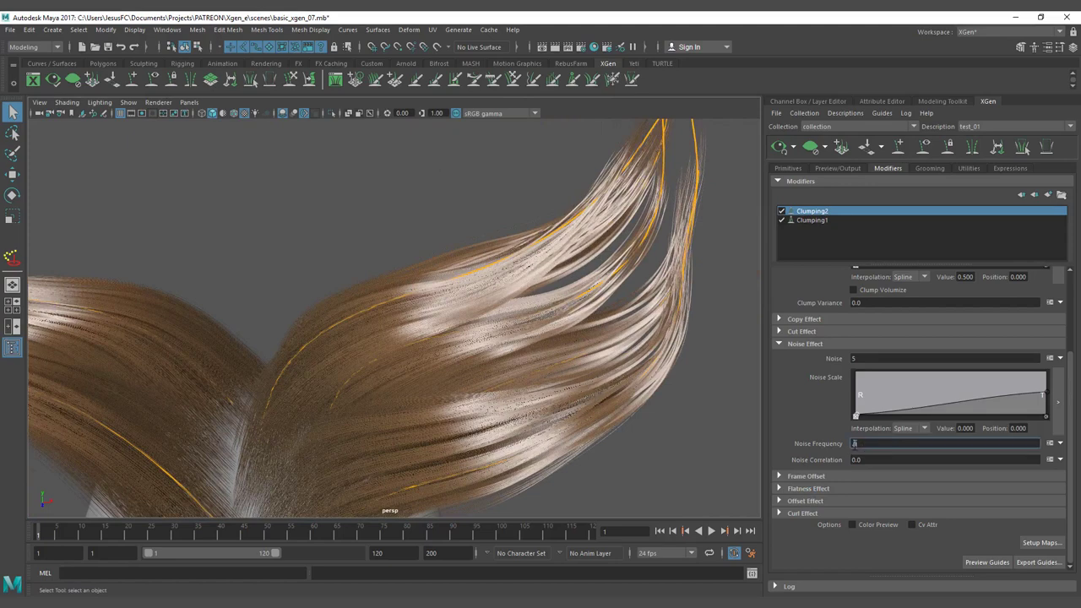
pyautogui.click(901, 403)
pyautogui.moveTo(1045, 396); pyautogui.dragTo(1046, 414)
pyautogui.moveTo(618, 262)
pyautogui.keyDown('alt'); pyautogui.mouseDown()
pyautogui.moveTo(616, 249)
pyautogui.moveTo(603, 267)
pyautogui.mouseUp(); pyautogui.keyUp('alt')
pyautogui.moveTo(870, 359); pyautogui.dragTo(828, 361)
pyautogui.press('Return')
pyautogui.moveTo(610, 329)
pyautogui.keyDown('alt'); pyautogui.mouseDown()
pyautogui.moveTo(637, 350)
pyautogui.moveTo(619, 345)
pyautogui.mouseUp(); pyautogui.keyUp('alt')
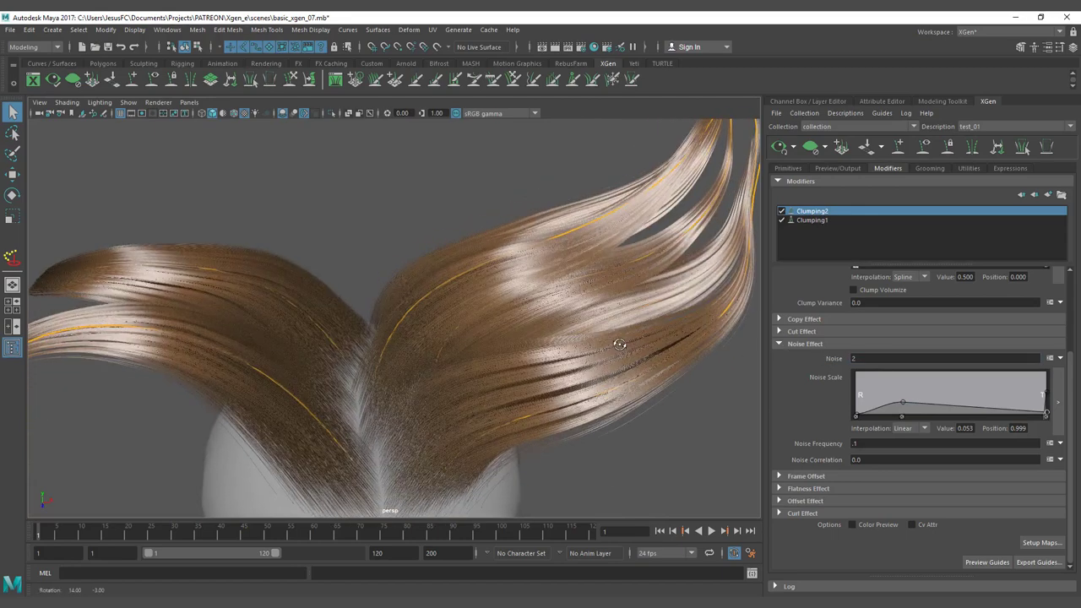
# - Set the Clumping2 Clump value to 0.5 and its Noise Frequency to 0.2
pyautogui.scroll(3, 846, 367)
pyautogui.click(861, 318)
pyautogui.write('.5')
pyautogui.press('Return')
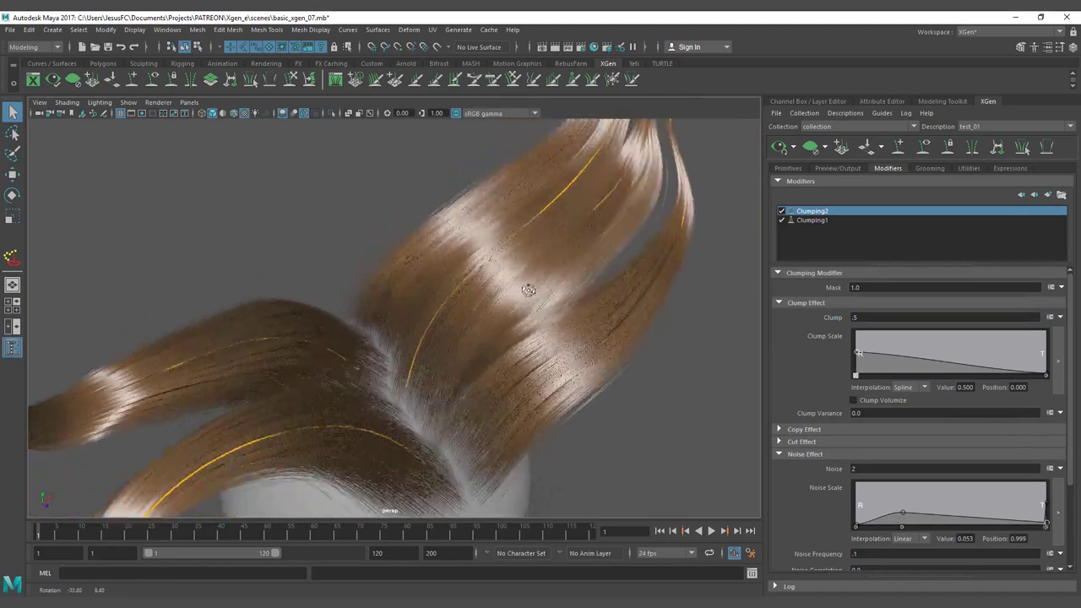
pyautogui.click(860, 554)
pyautogui.press('Return')
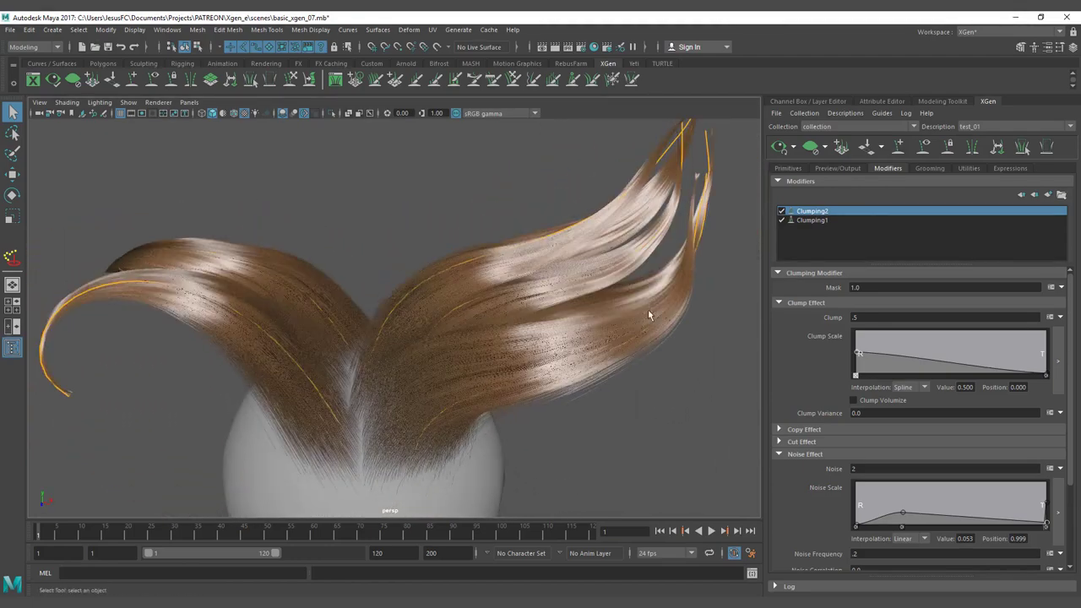
# - Remove the Clumping2 modifier and look over the hair with only Clumping1 applied
pyautogui.rightClick(843, 213)
pyautogui.click(861, 269)
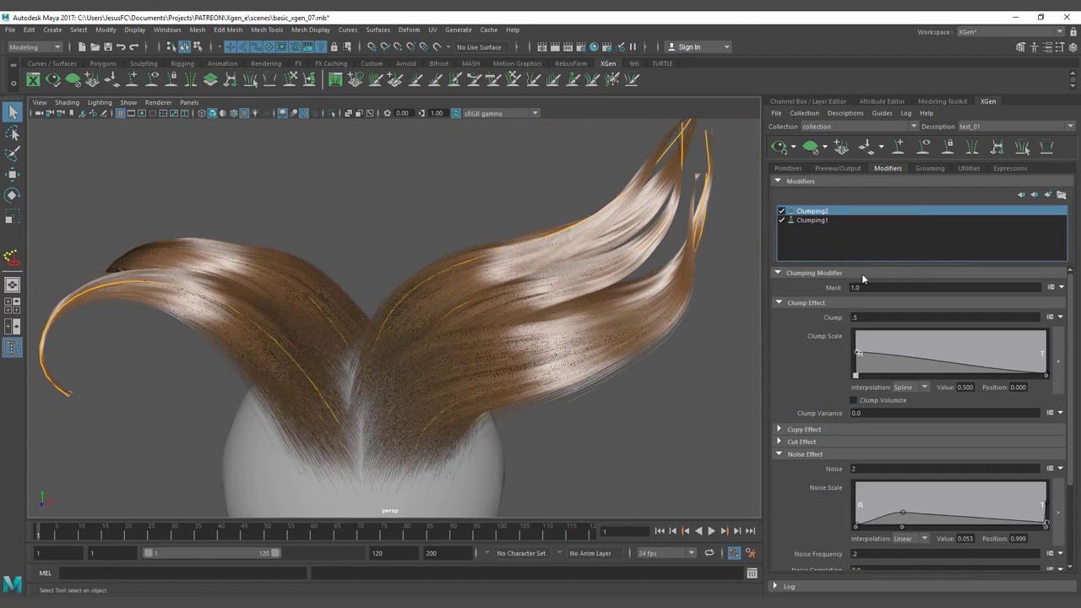
pyautogui.click(802, 455)
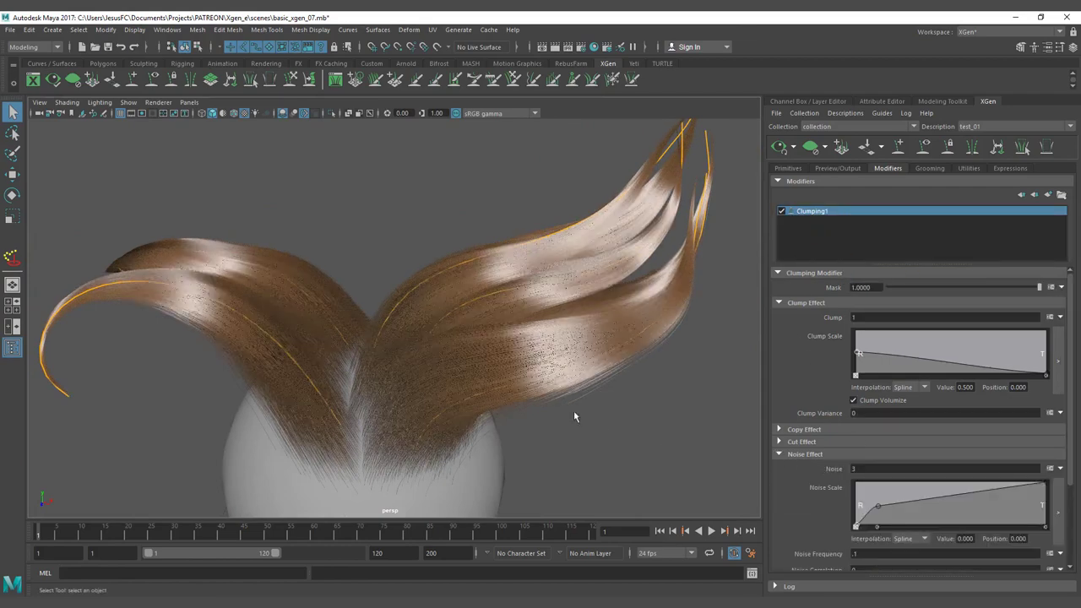
pyautogui.scroll(-2, 842, 501)
pyautogui.keyDown('alt'); pyautogui.moveTo(656, 372); pyautogui.dragTo(638, 403); pyautogui.keyUp('alt')
pyautogui.keyDown('alt'); pyautogui.moveTo(463, 317); pyautogui.dragTo(489, 312); pyautogui.keyUp('alt')
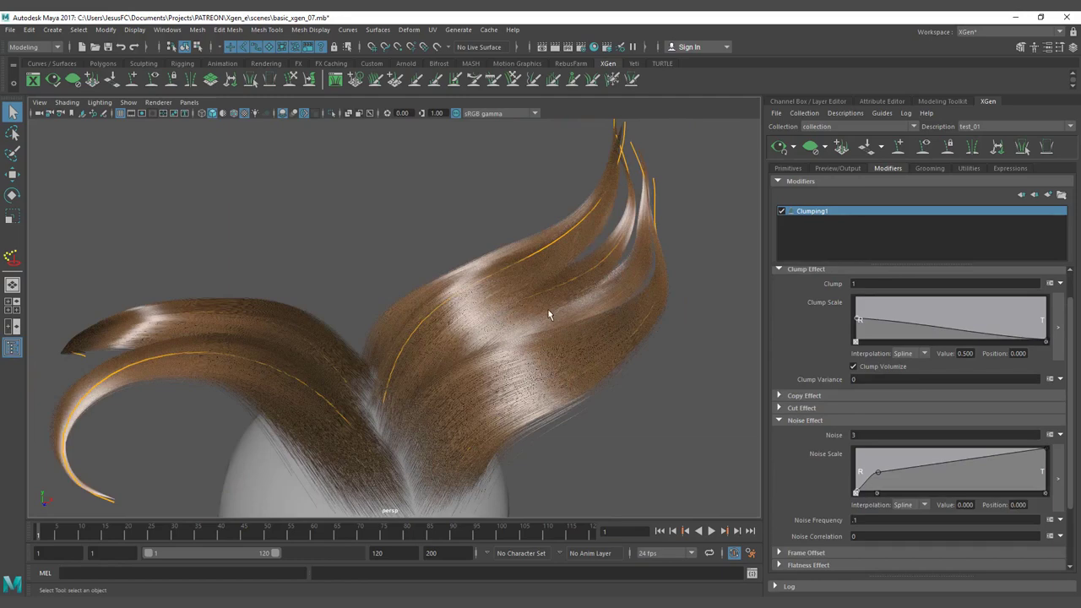
pyautogui.keyDown('alt'); pyautogui.moveTo(550, 313); pyautogui.dragTo(523, 390); pyautogui.keyUp('alt')
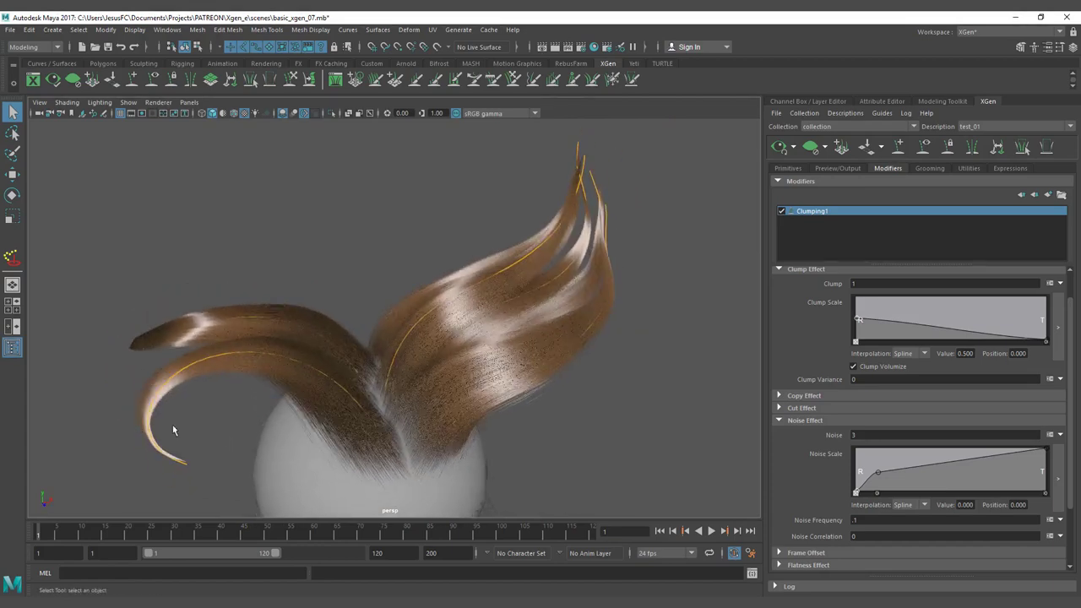
# - Switch to Photoshop and examine the ponytail, loose strands and upper hair of the reference render render01.png up close
pyautogui.hotkey('alt', 'Tab')
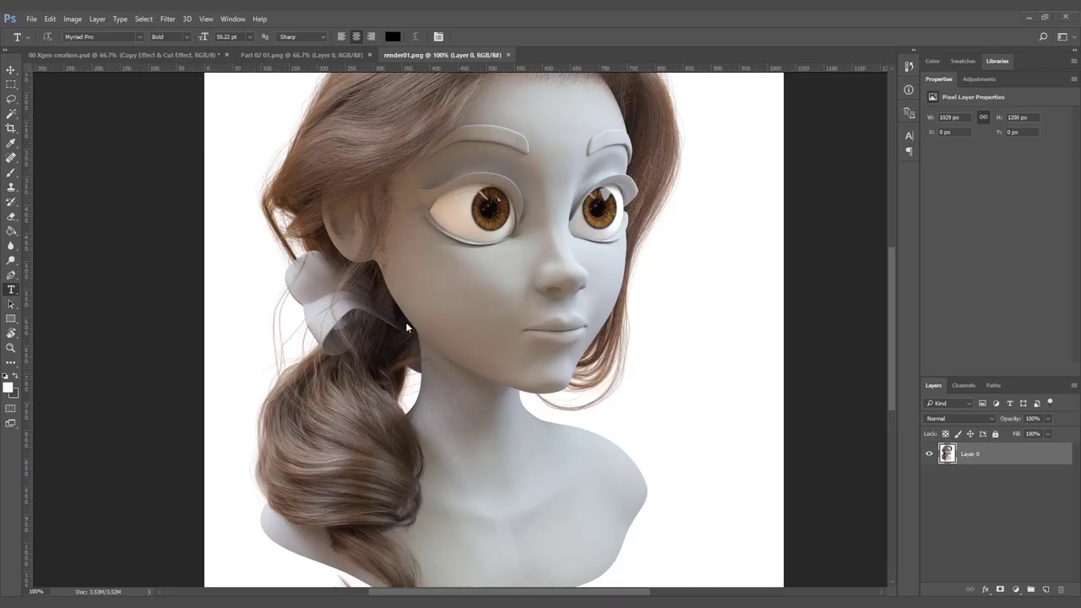
pyautogui.press('z')
pyautogui.moveTo(335, 417); pyautogui.dragTo(397, 439)
pyautogui.moveTo(397, 463); pyautogui.dragTo(427, 330)
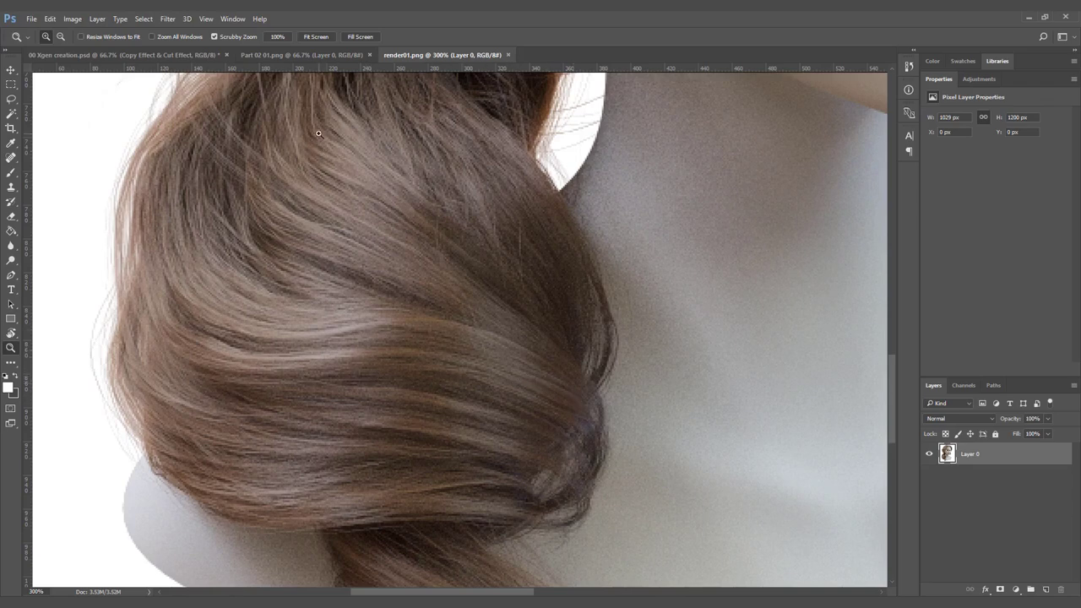
pyautogui.keyDown('alt'); pyautogui.click(218, 320); pyautogui.keyUp('alt')
pyautogui.moveTo(656, 206); pyautogui.dragTo(482, 357)
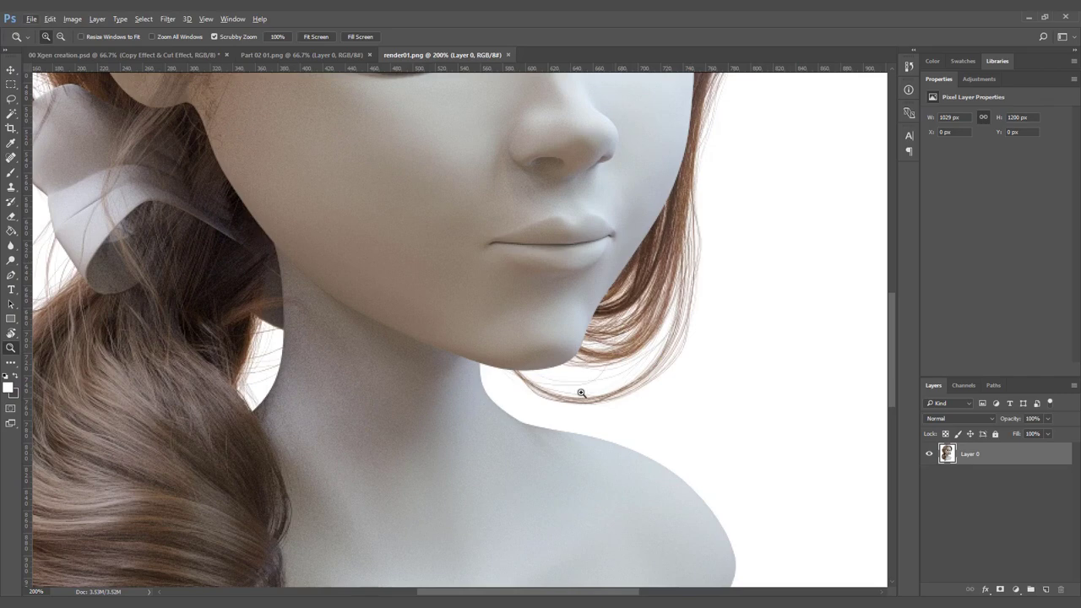
pyautogui.keyDown('alt'); pyautogui.click(606, 334); pyautogui.keyUp('alt')
pyautogui.moveTo(468, 211); pyautogui.dragTo(462, 330)
pyautogui.click(549, 133)
pyautogui.moveTo(371, 209); pyautogui.dragTo(521, 223)
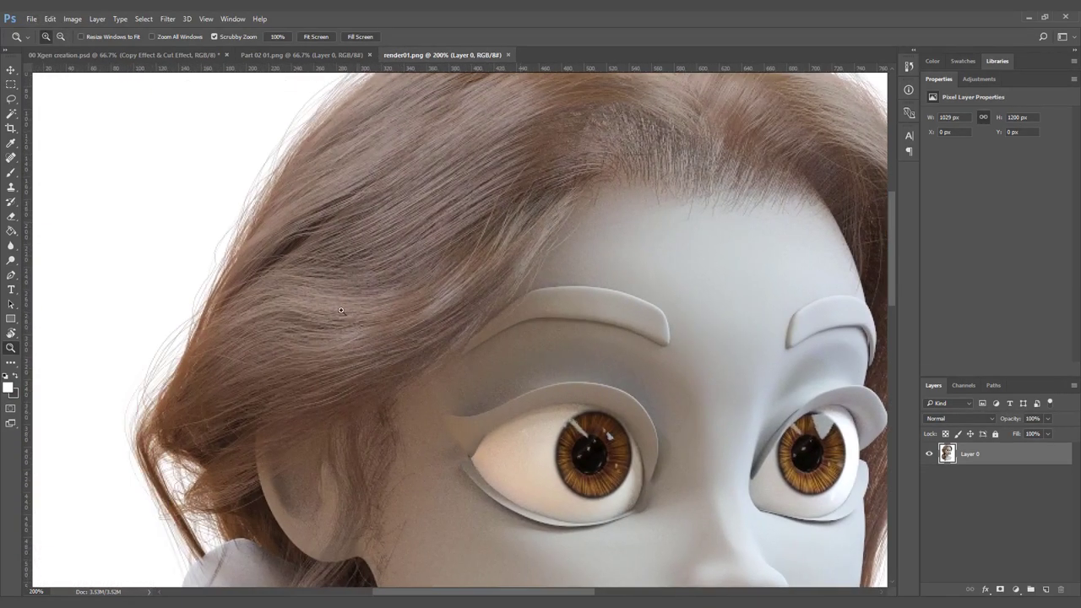
pyautogui.keyDown('alt'); pyautogui.click(380, 355); pyautogui.keyUp('alt')
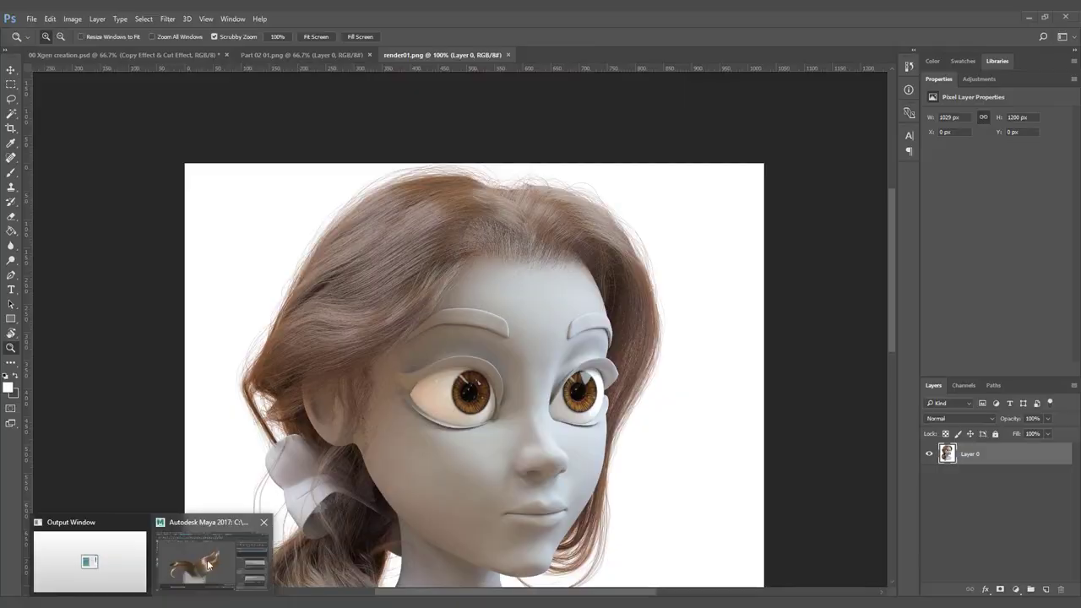
# - Switch back to Maya and view the clumped hair from another angle
pyautogui.click(211, 553)
pyautogui.keyDown('alt'); pyautogui.moveTo(466, 333); pyautogui.dragTo(538, 347); pyautogui.keyUp('alt')
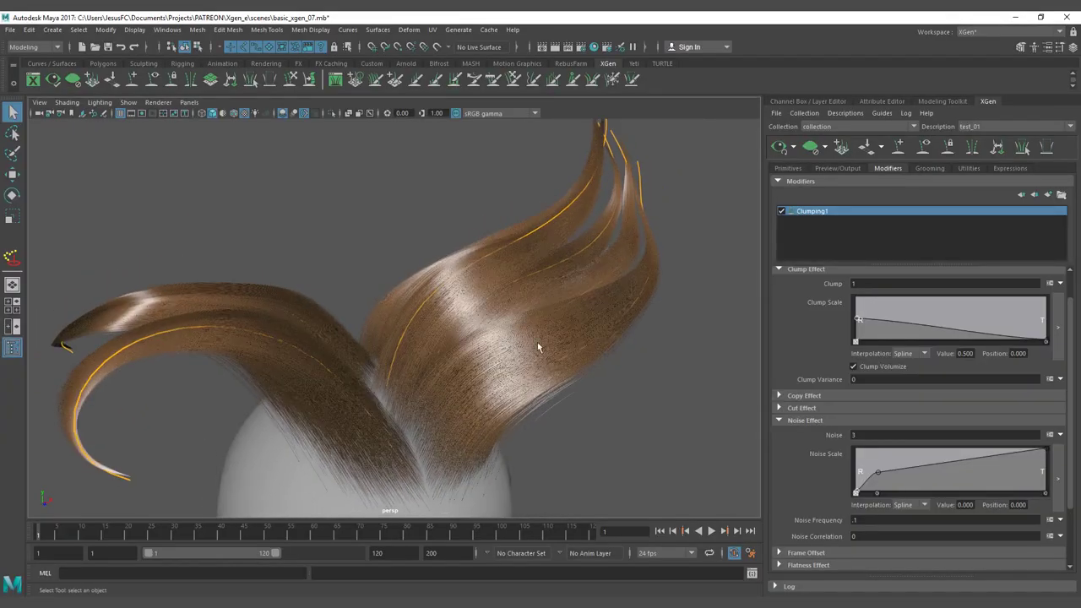